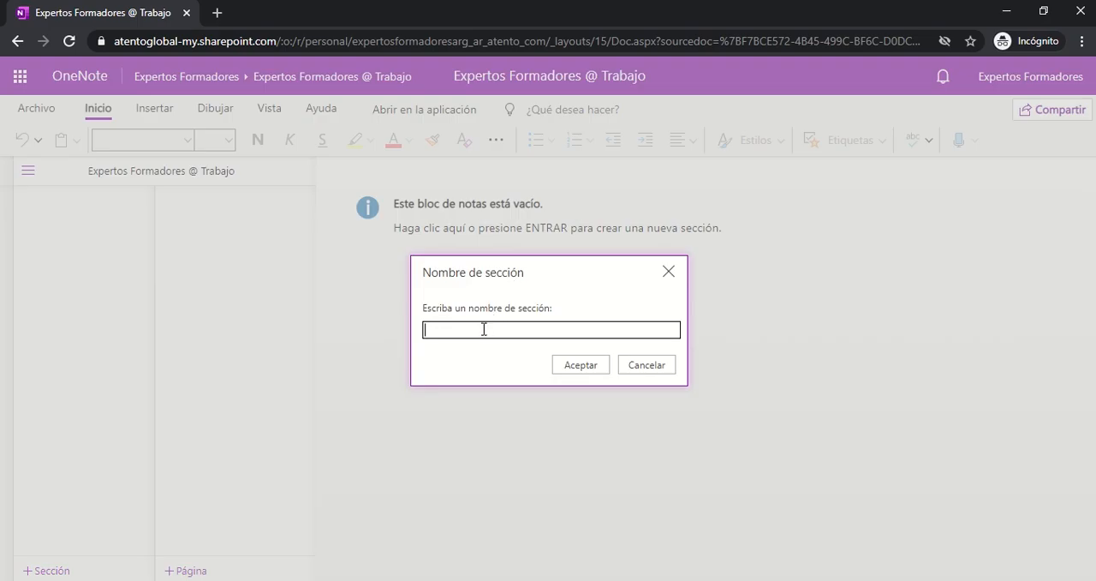
Create the section Prueba with a page titled "Nota de prueba" containing the text "Grabación del video tutorial de OneNote."
key("Return")
type("Nota de prueba")
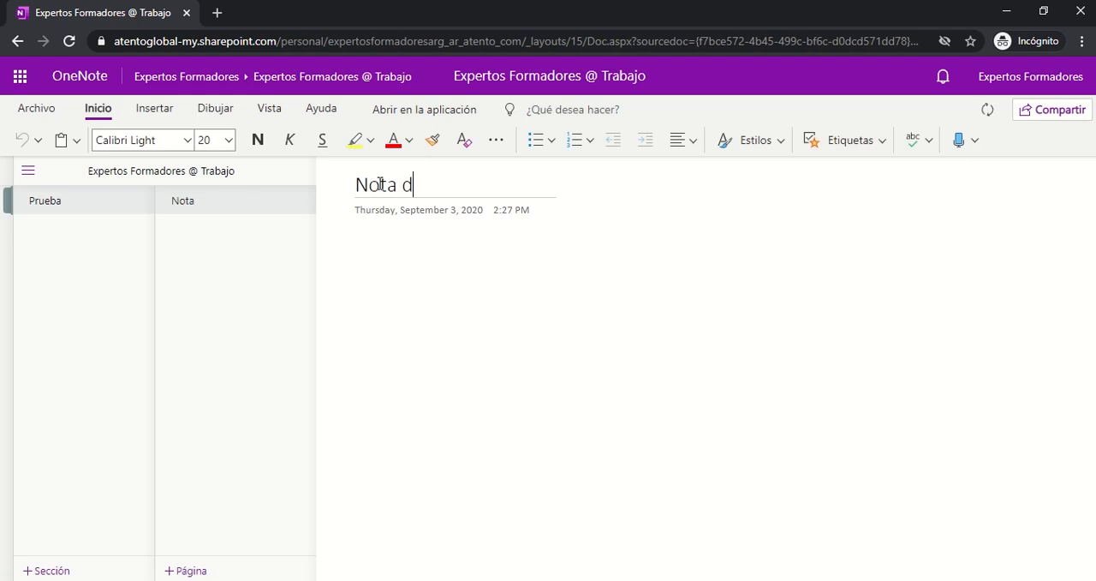
key("Return")
type("Grabación de")
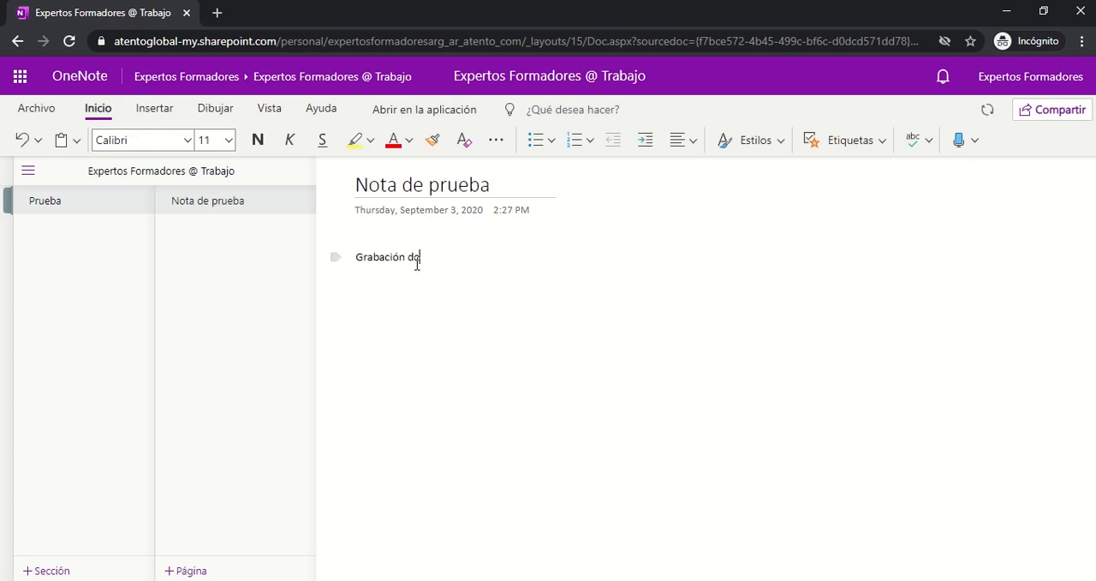
type("l video tutorial de OneNote.")
left_click(454, 257)
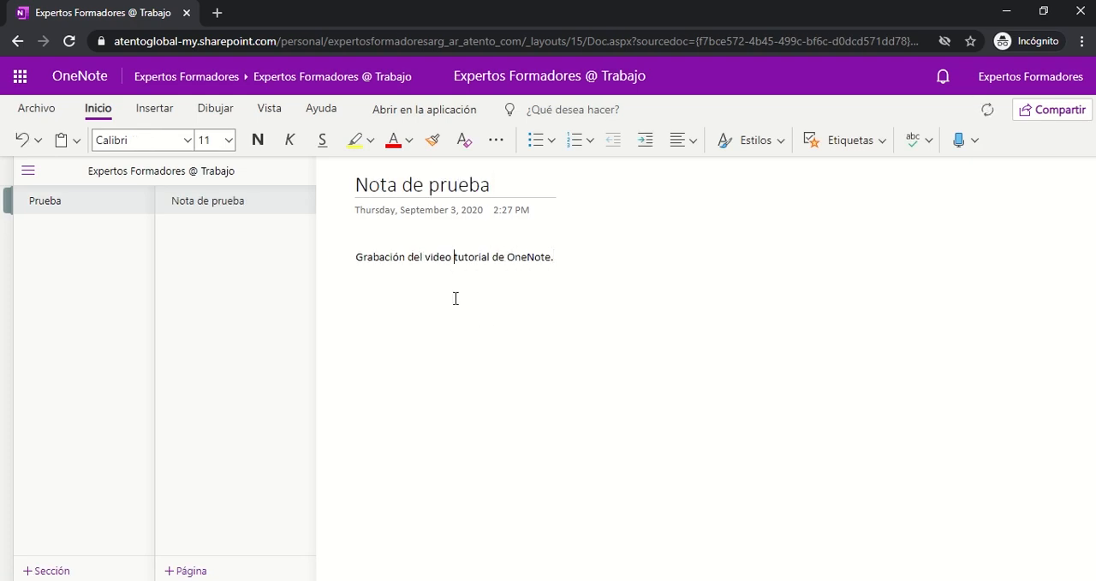
left_click(154, 111)
left_click(209, 112)
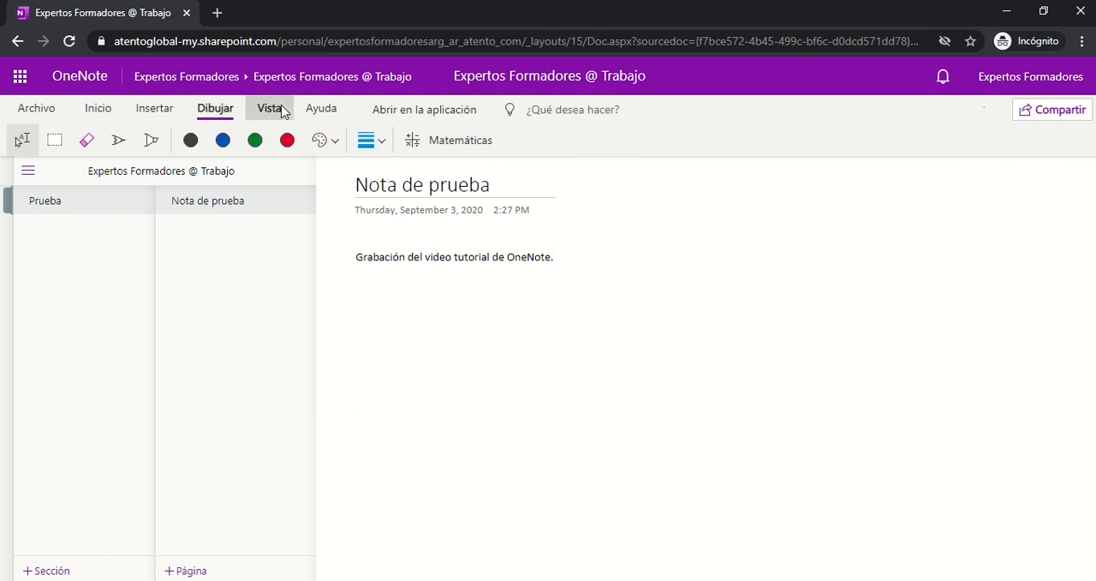
left_click(270, 110)
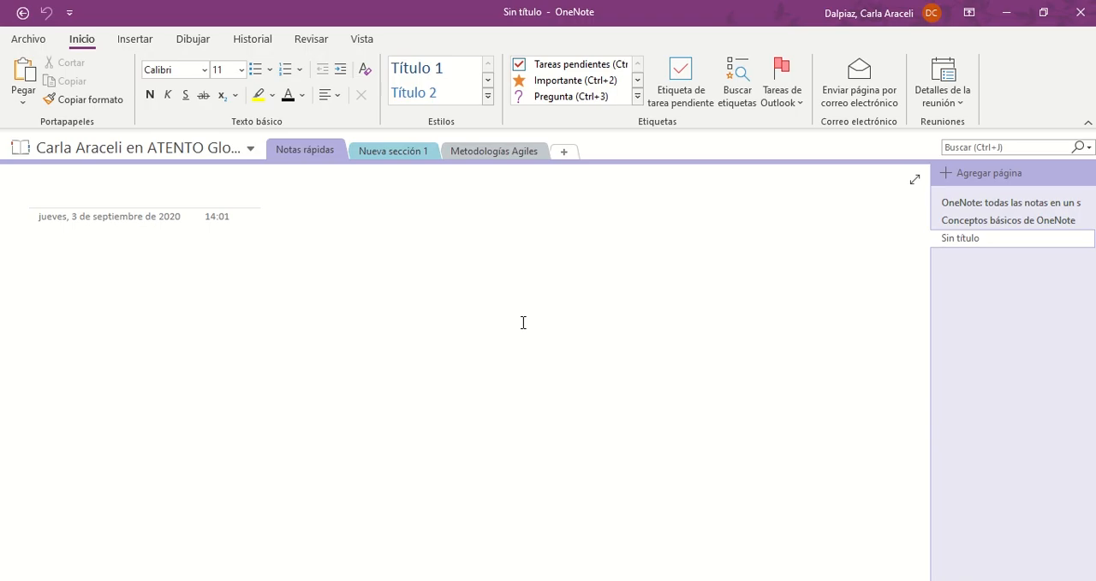
In the OneNote desktop app, look through the notebook list, the existing sections, and the KANBAN and LEAN pages in Metodologías Agiles
left_click(249, 159)
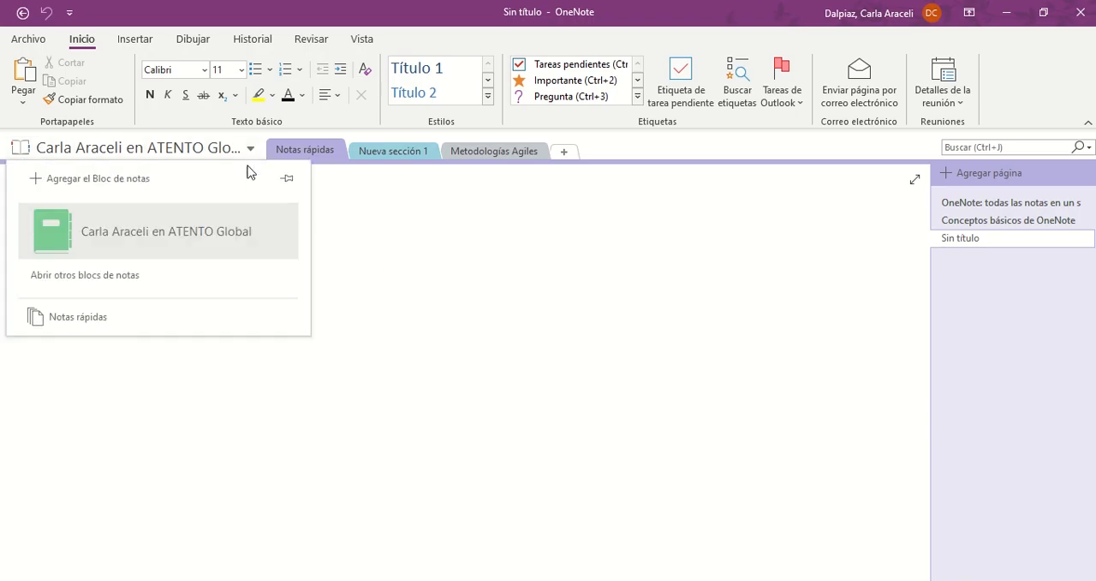
left_click(371, 248)
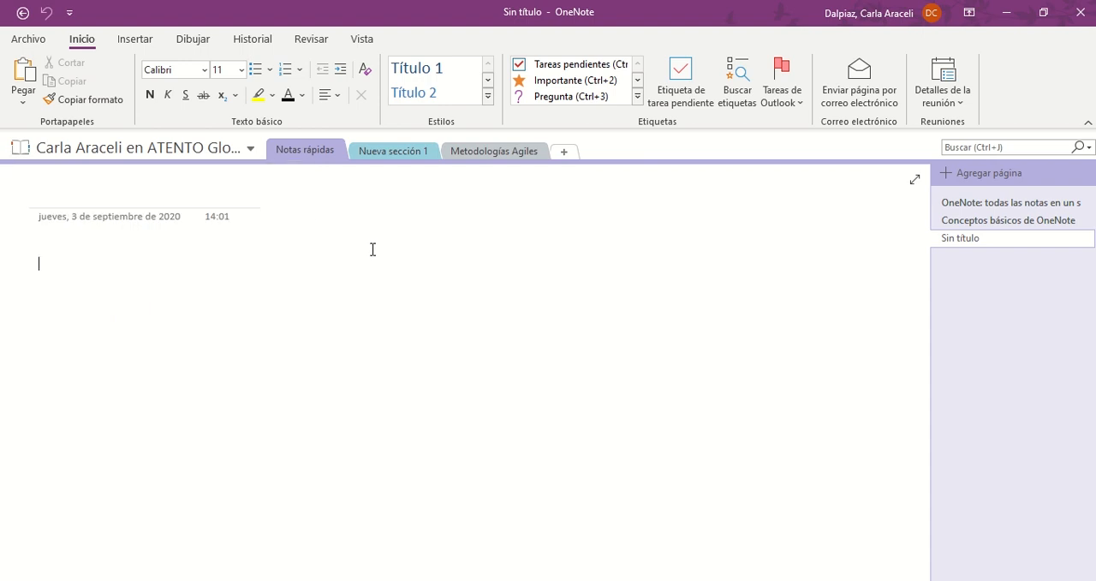
left_click(385, 152)
left_click(469, 154)
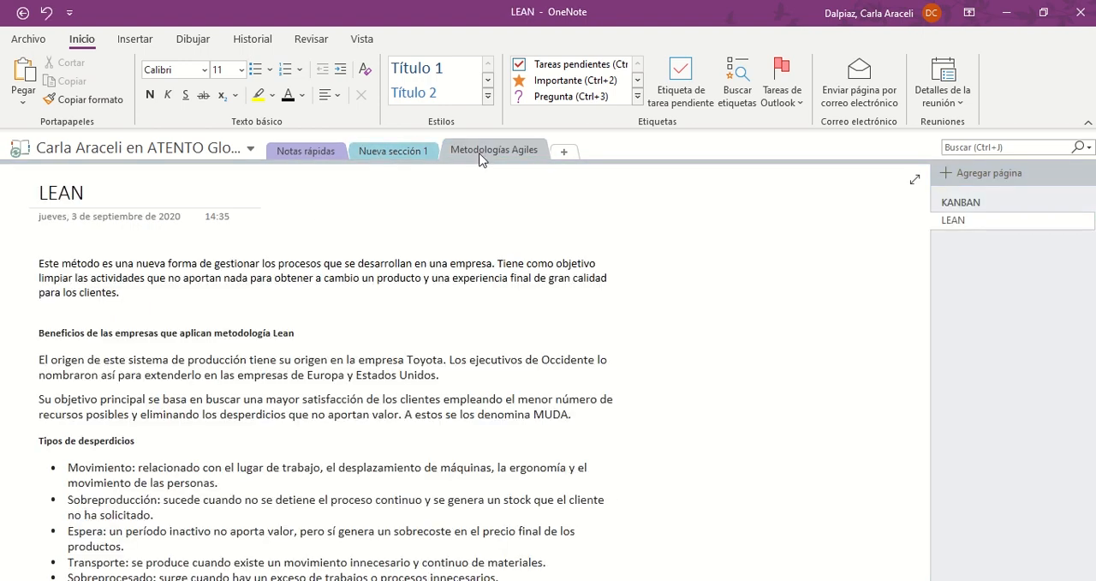
left_click(986, 209)
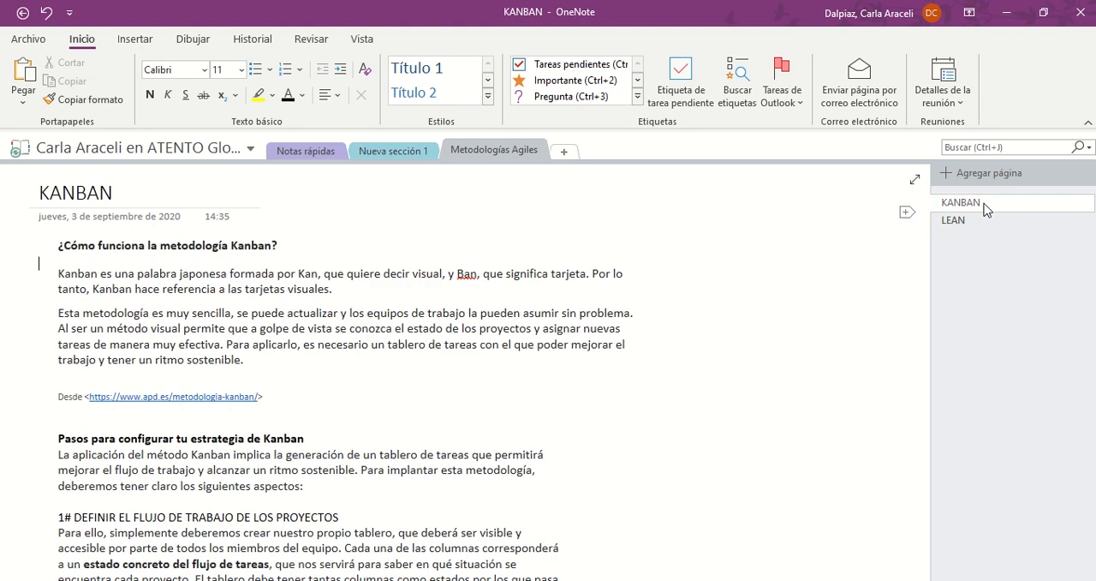
left_click(985, 222)
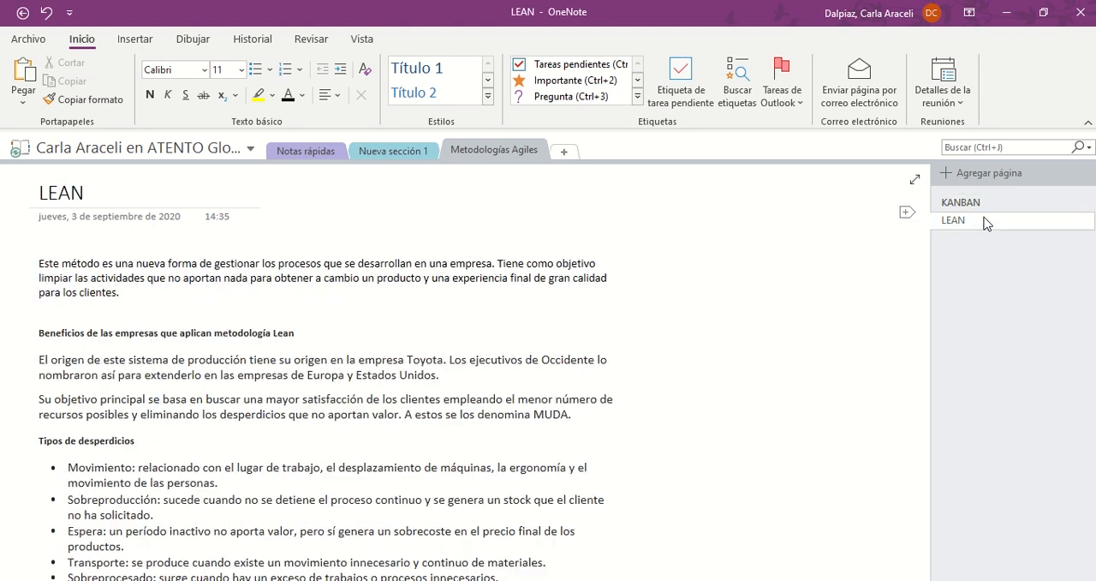
left_click(296, 152)
Add a new section to the notebook and name it "Digital Tools Tutorials"
left_click(563, 152)
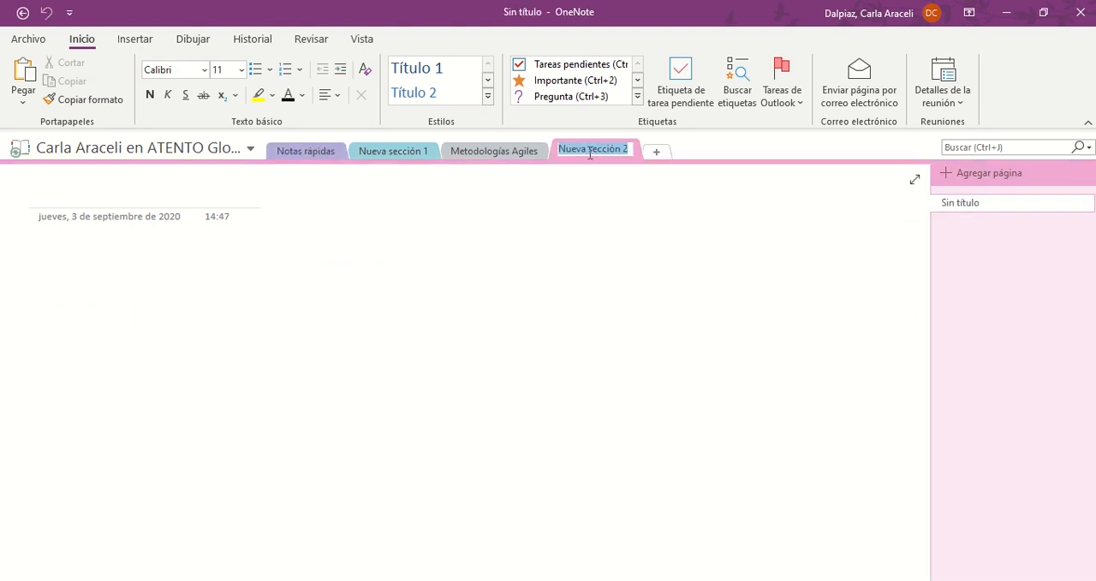
type("Digital Tools")
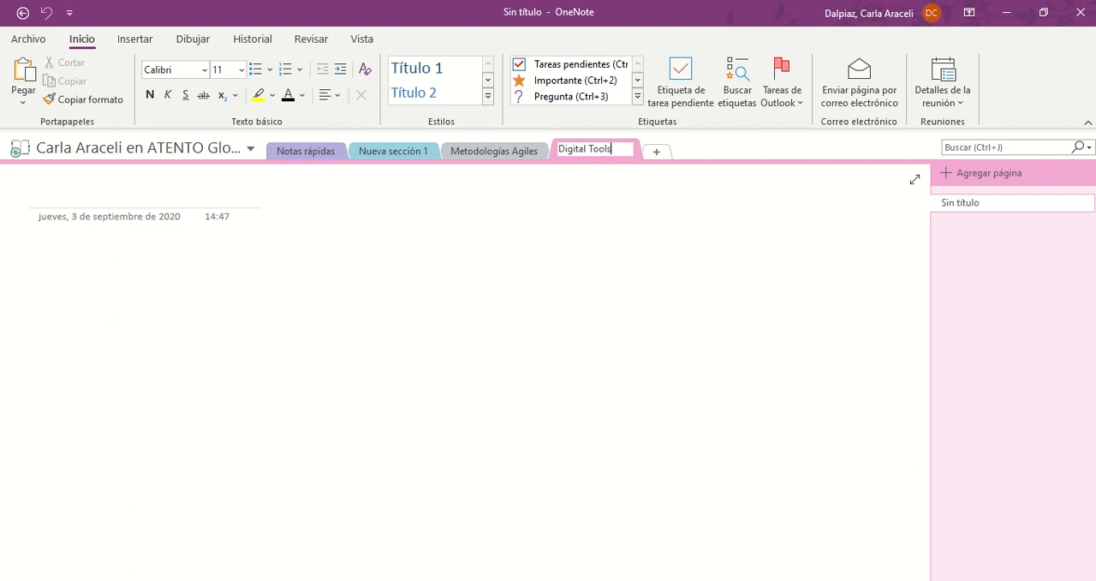
type(" Tutorials")
key("Return")
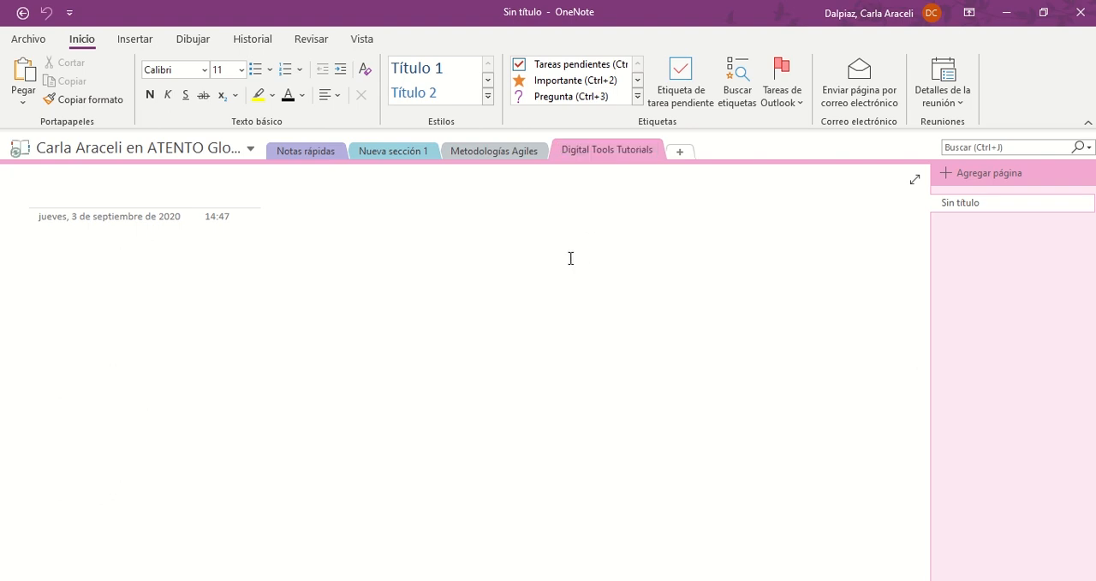
Add pages titled "Video OneDrive", "Video Outlook" and "Video OneNote" to the Digital Tools Tutorials section
left_click(959, 186)
type("Video One")
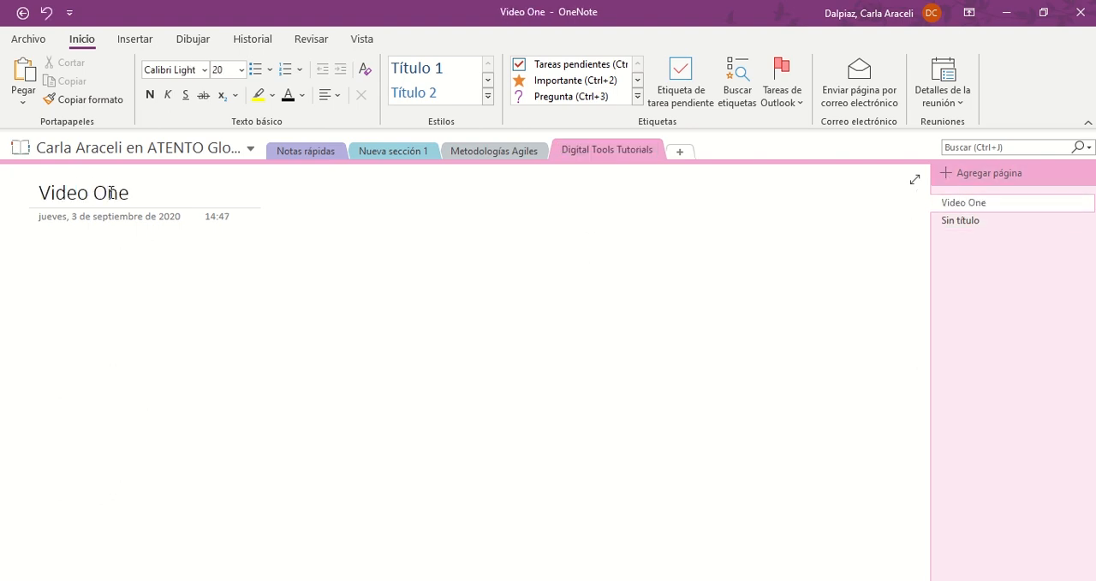
type("Drive")
key("ctrl+n")
type("Video Outlook")
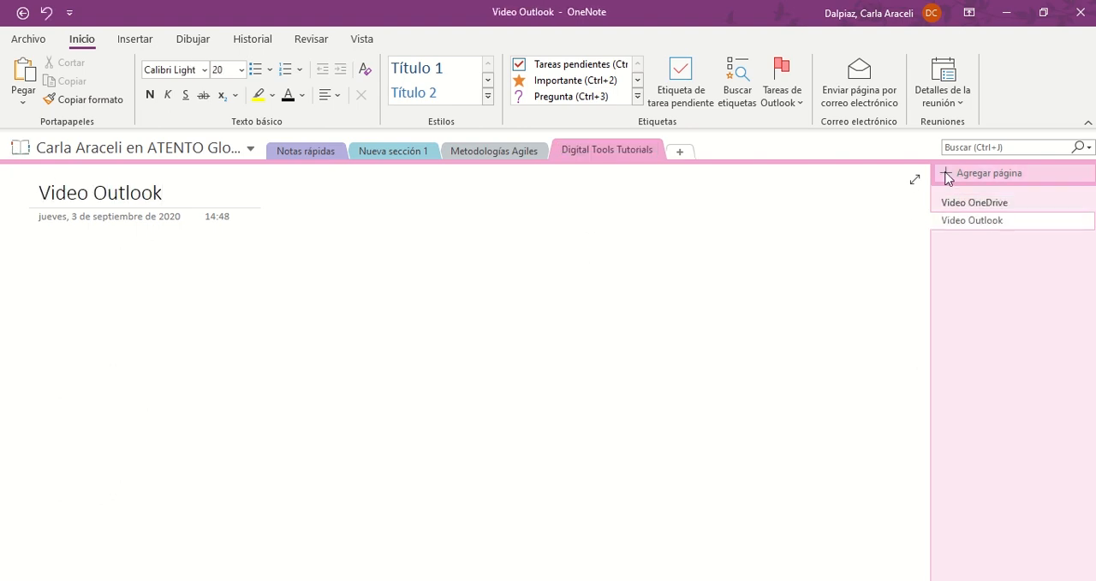
left_click(947, 176)
type("Video OneNote")
Write three separate notes stacked on the Video OneNote page: "Creación del guion", "Grabación del video" and "Revisión de Subtítulos"
left_click(75, 259)
type("Cr")
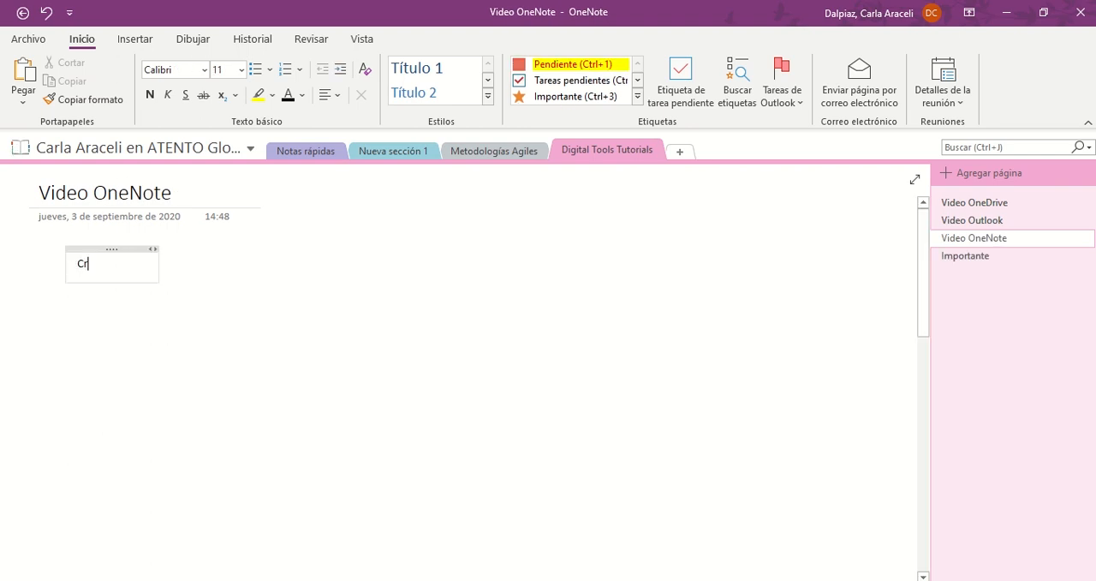
type("eación del gui")
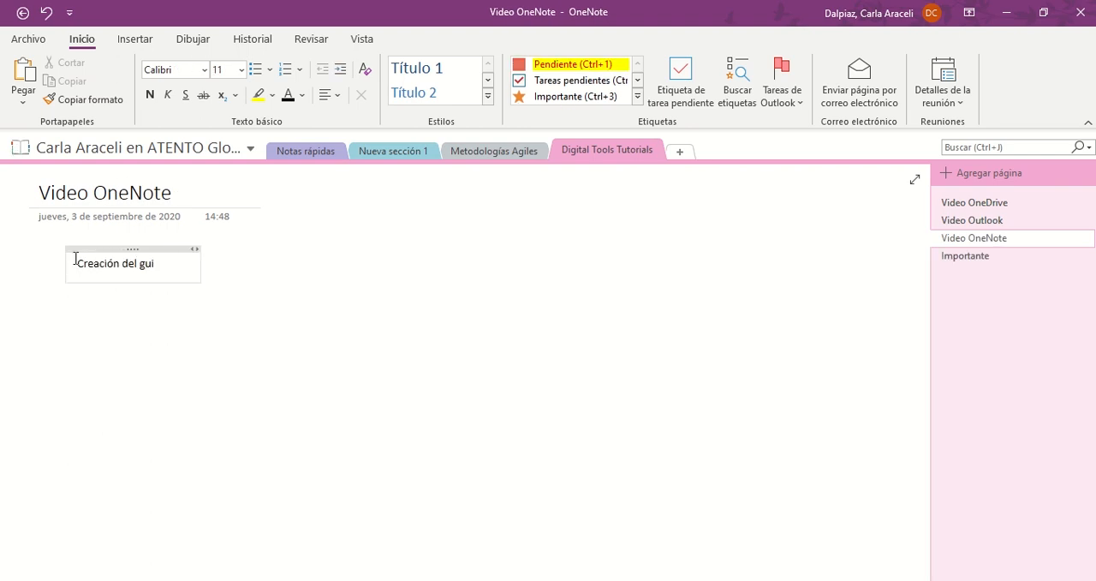
type("on")
left_click(75, 299)
type("Grabaci")
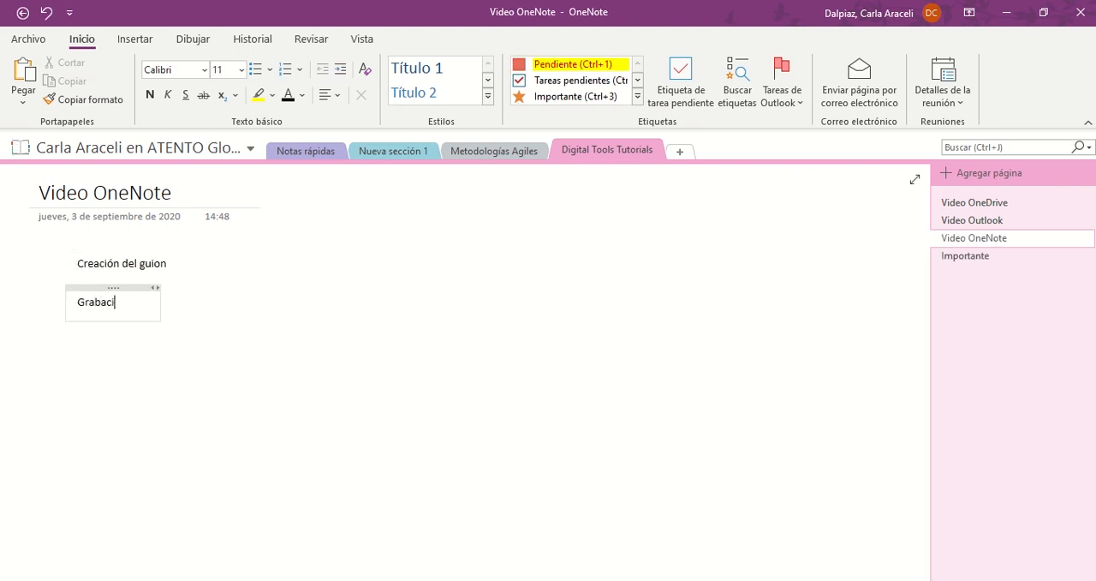
type("ón del video")
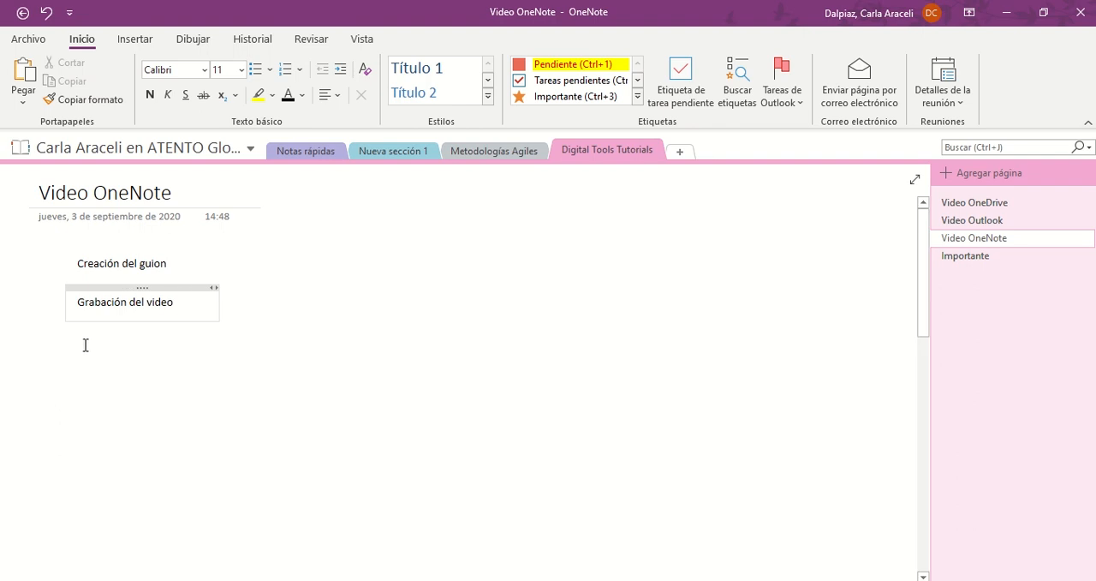
left_click(74, 344)
type("Revisión d")
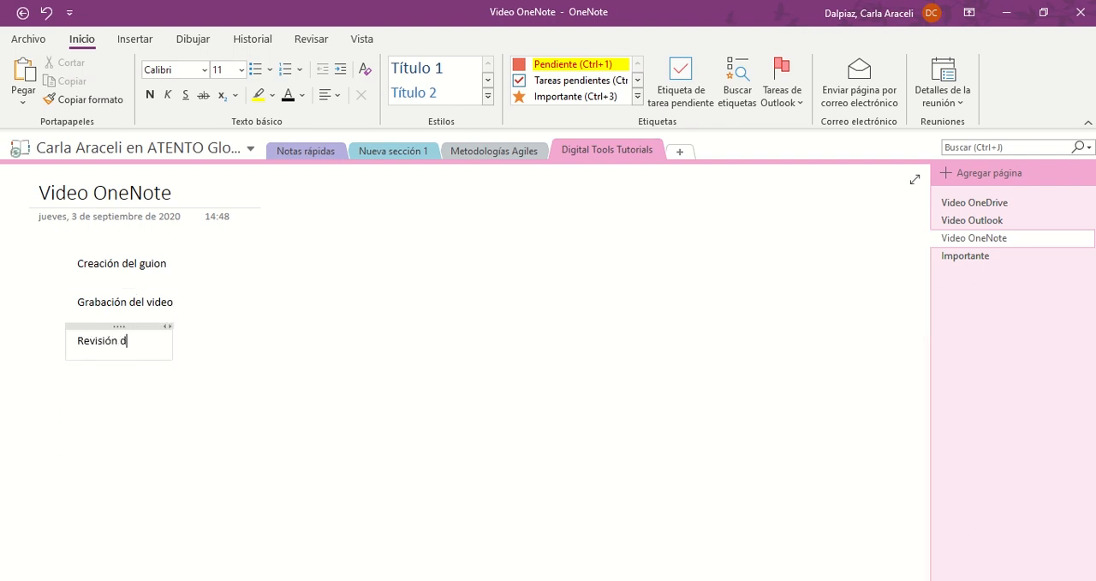
type("e Subtítulos")
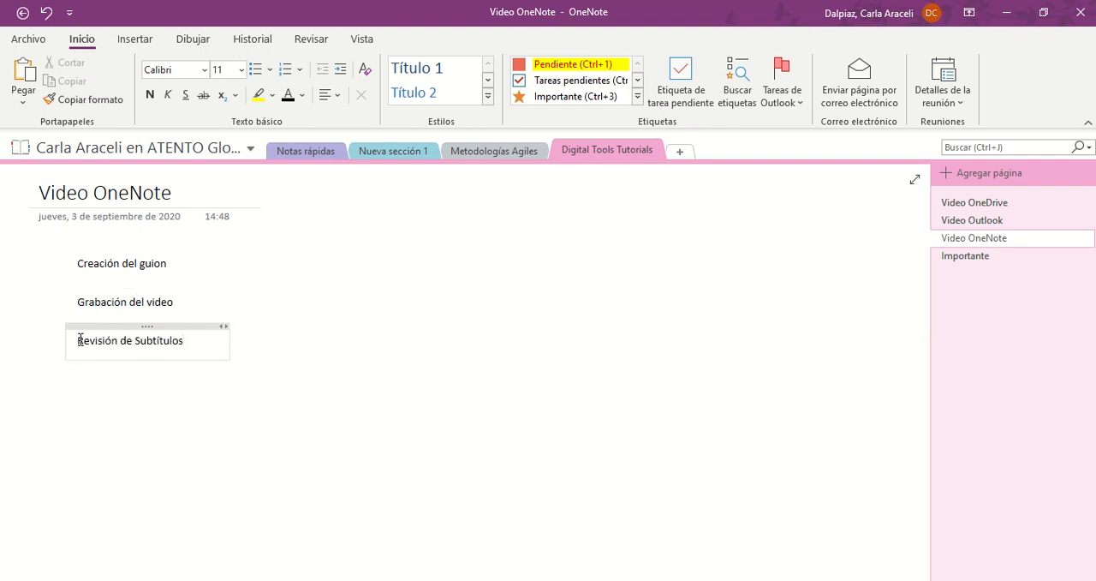
left_click(308, 407)
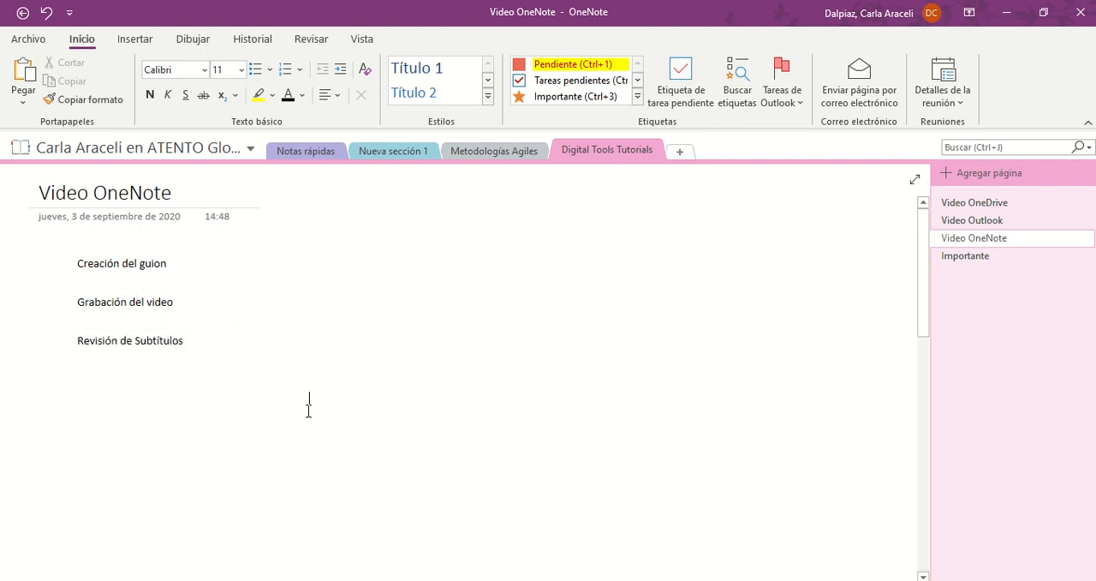
End the "Revisión de Subtítulos" line with a colon and add the lines "Inglés" and "Portugués" below it
left_click(186, 341)
key("Return")
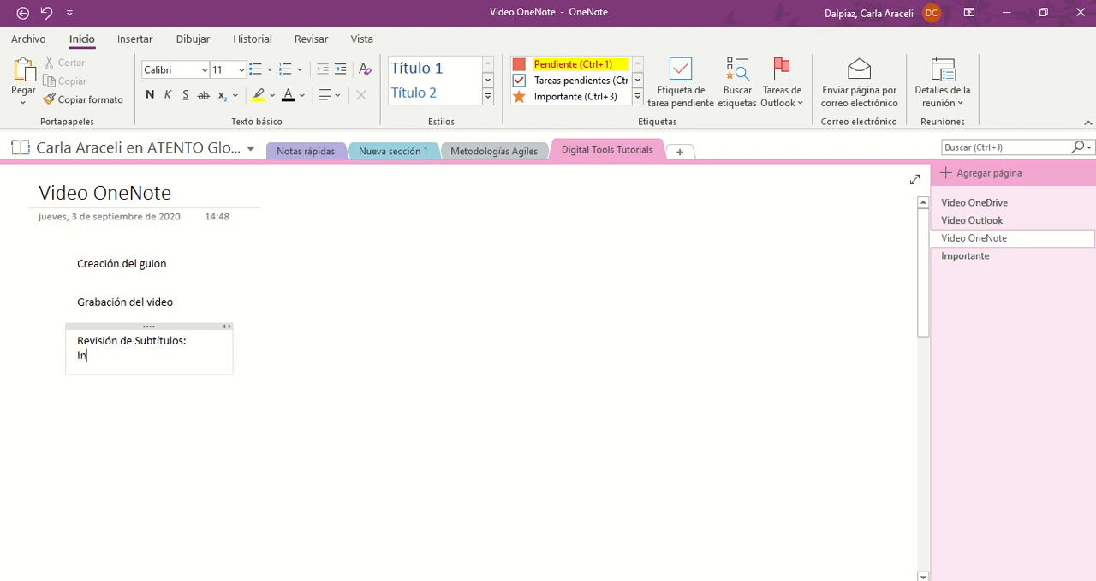
type("Inglés")
key("Return")
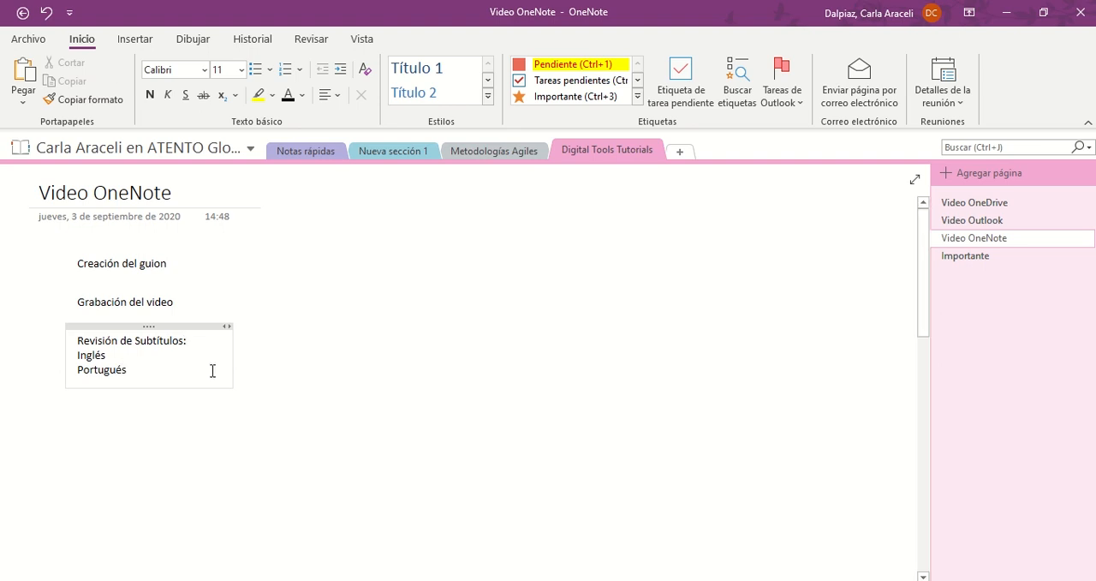
left_click(274, 395)
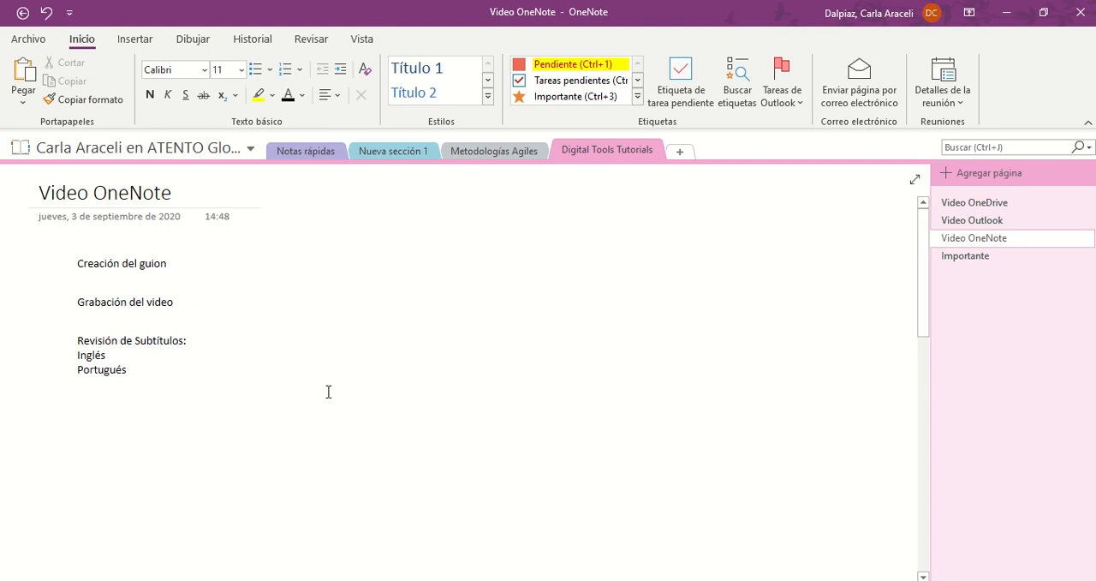
Review the available tags and apply the Tareas pendientes tag to the "Creación del guion" and "Grabación del video" notes
left_click(637, 96)
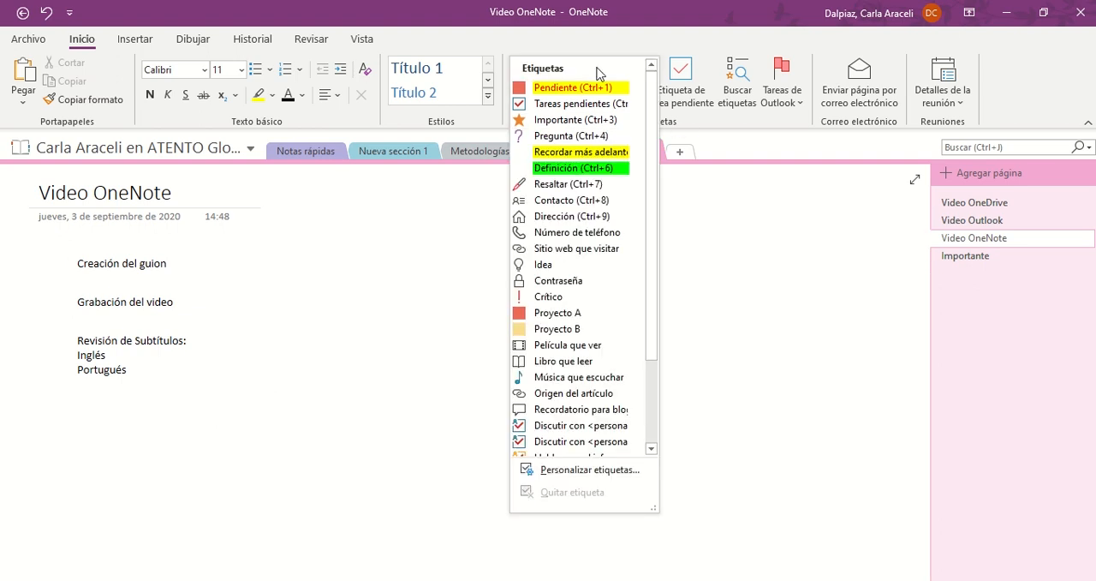
scroll(572, 432, "down", 3)
scroll(573, 450, "up", 3)
left_click(295, 271)
left_click(142, 249)
left_click(573, 89)
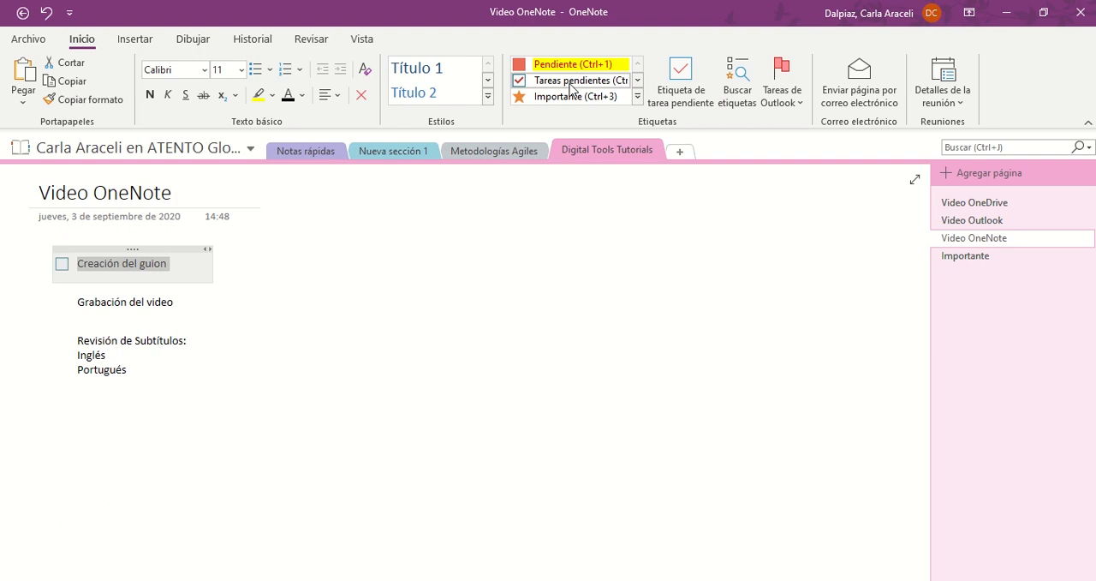
left_click(161, 290)
left_click(555, 82)
Apply the Tareas pendientes tag to the "Inglés" and "Portugués" lines
left_click_drag(96, 358, 130, 370)
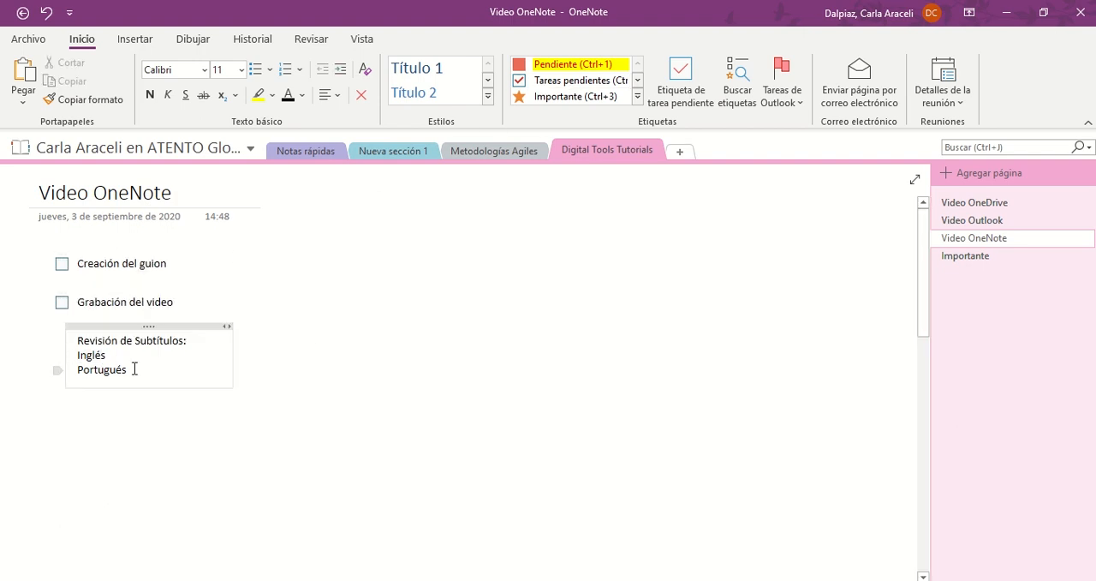
key("ctrl+1")
left_click(197, 418)
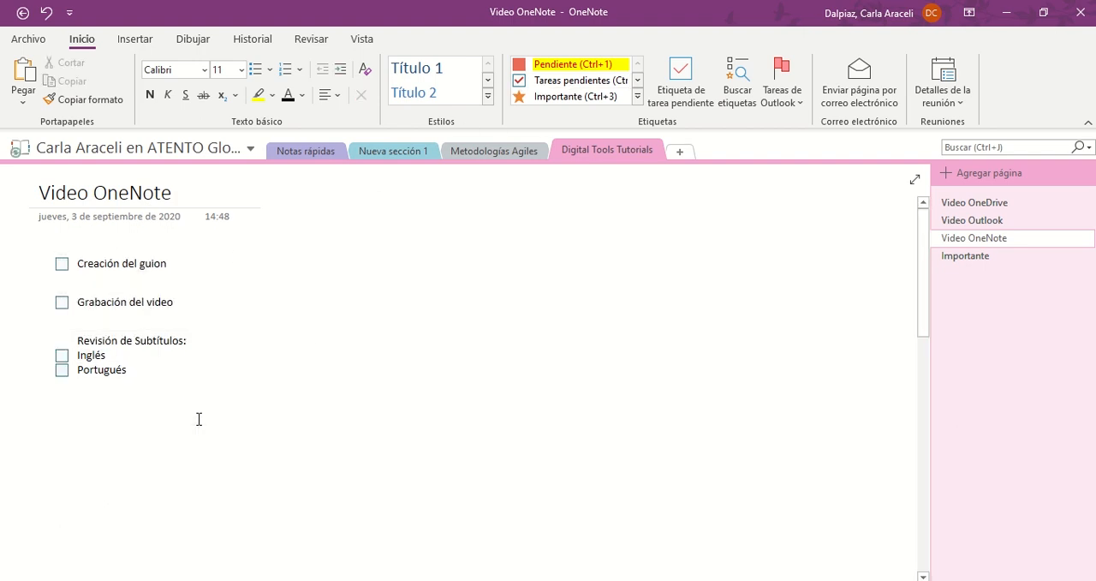
Apply the Importante tag to the "Revisión de Subtítulos:" line
left_click_drag(46, 341, 185, 340)
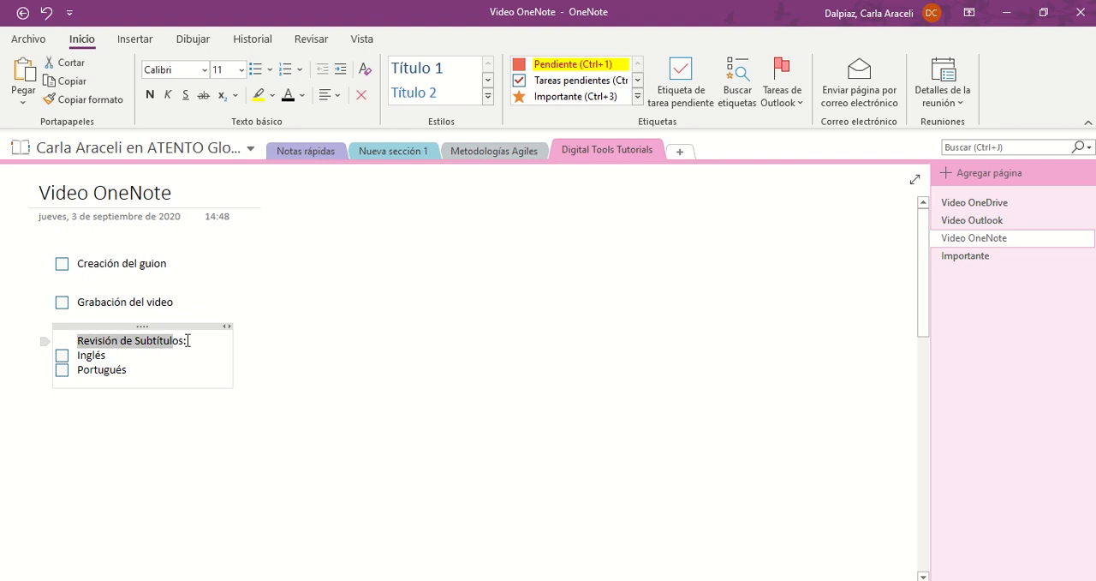
left_click(603, 98)
left_click(419, 338)
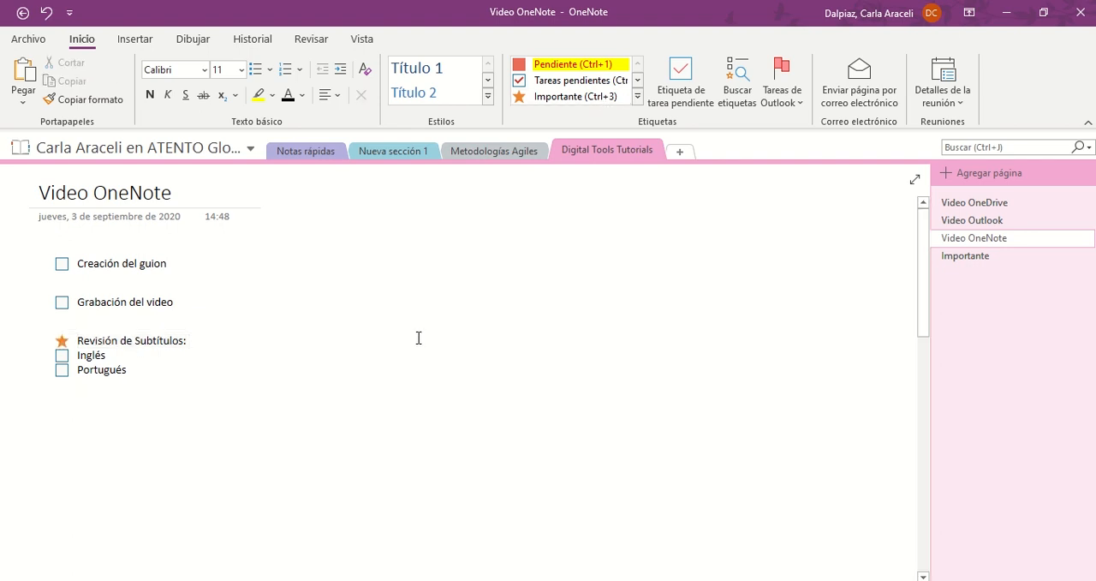
Create a new custom tag and name it "Validar con" followed by the colleague's first name
left_click(637, 112)
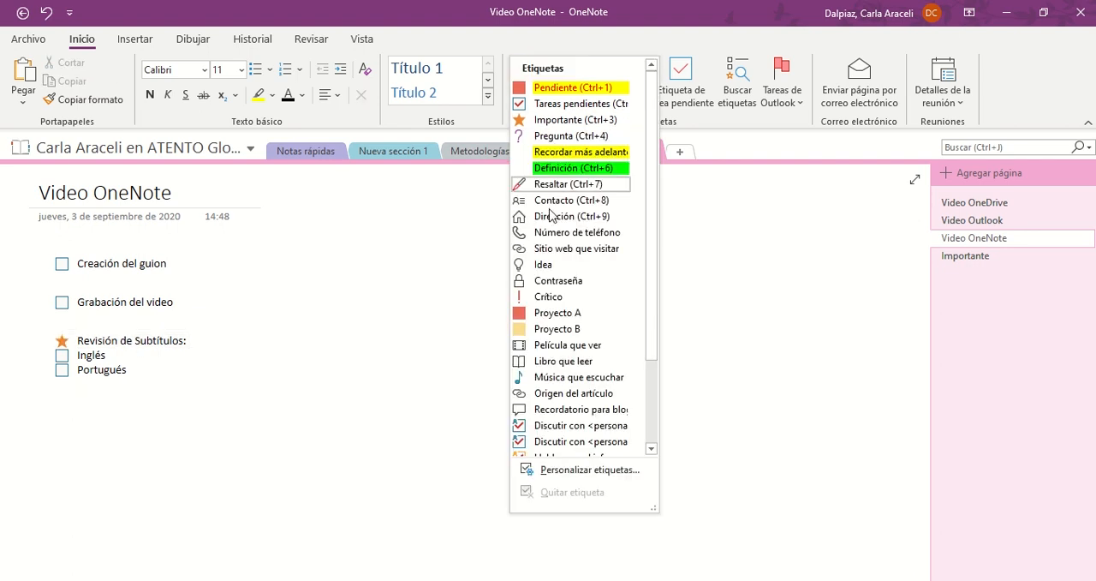
left_click(548, 470)
left_click(511, 376)
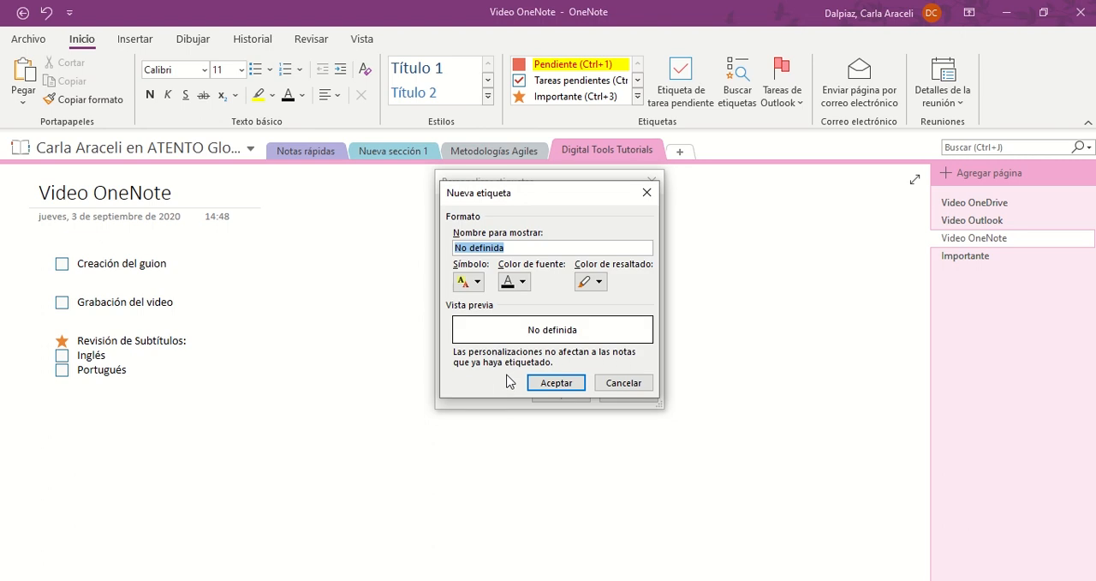
type("Validar ")
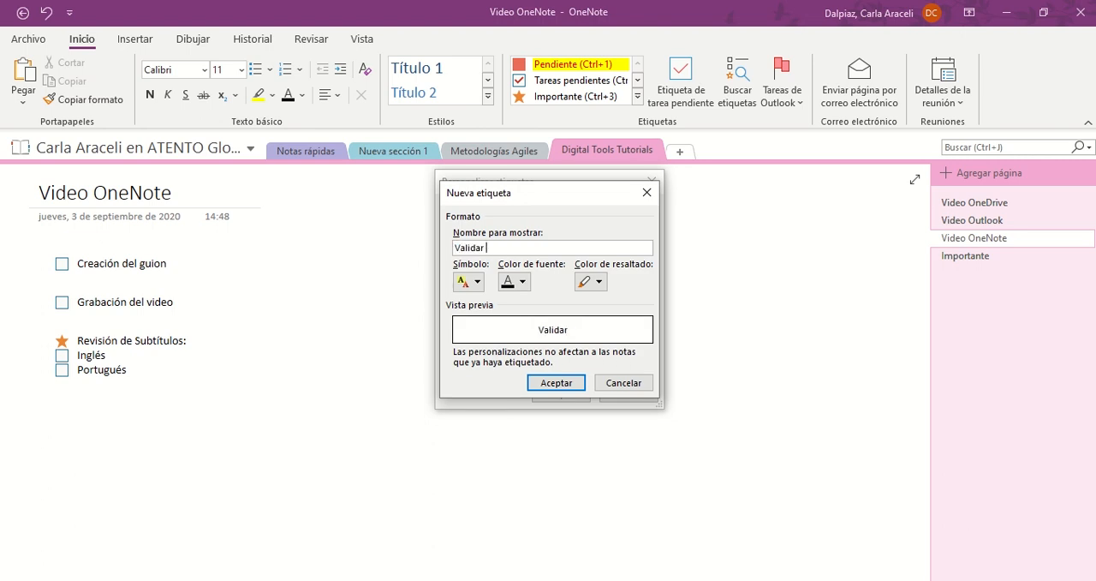
type("con Ale")
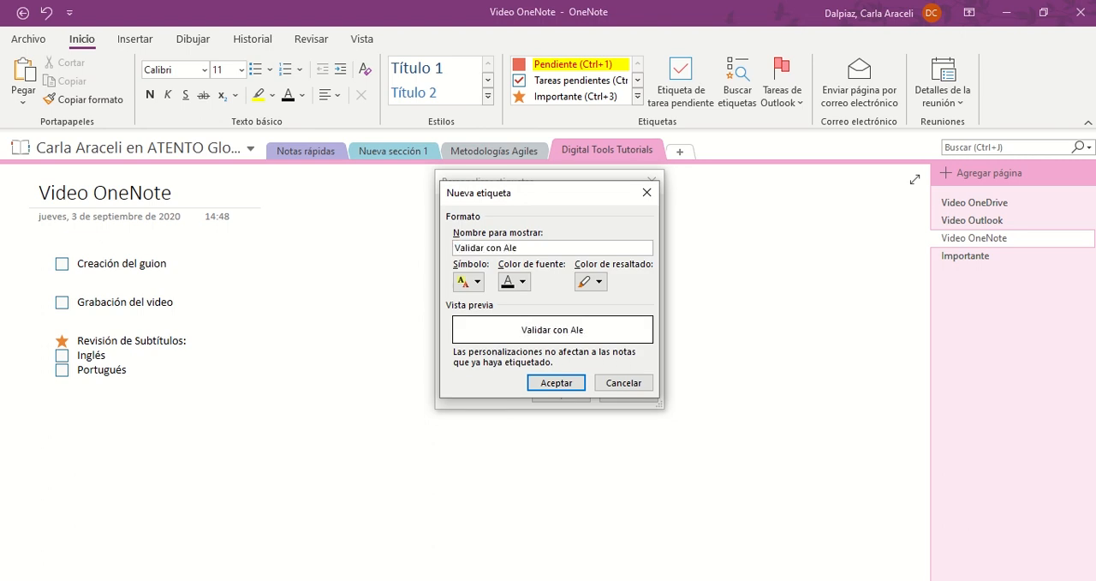
Give the new tag a red exclamation mark symbol, red font and grey highlight, and save the tag customization
left_click(476, 282)
left_click(715, 343)
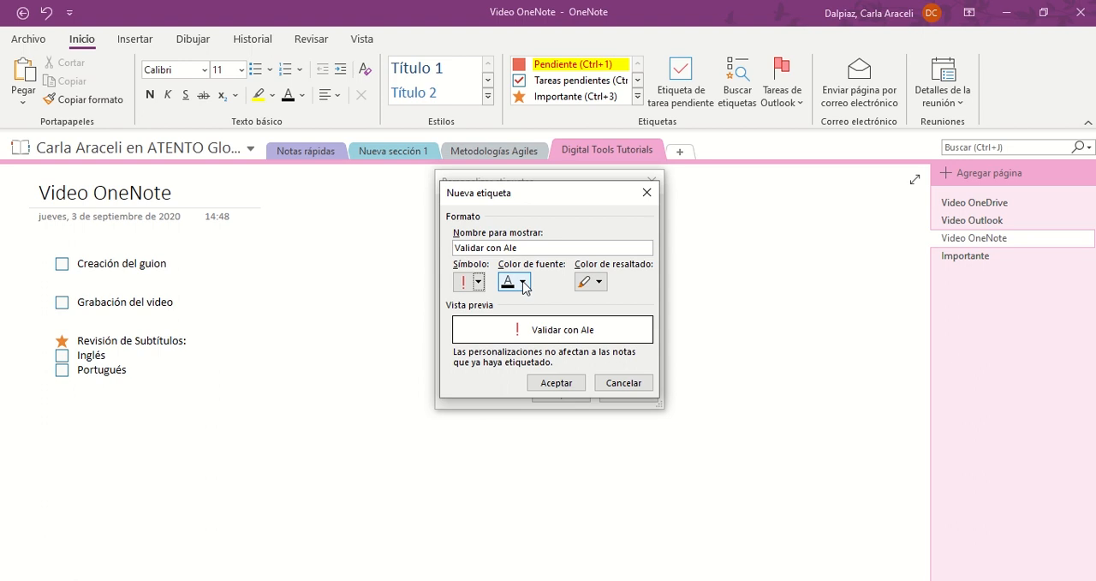
left_click(522, 281)
left_click(507, 352)
left_click(599, 282)
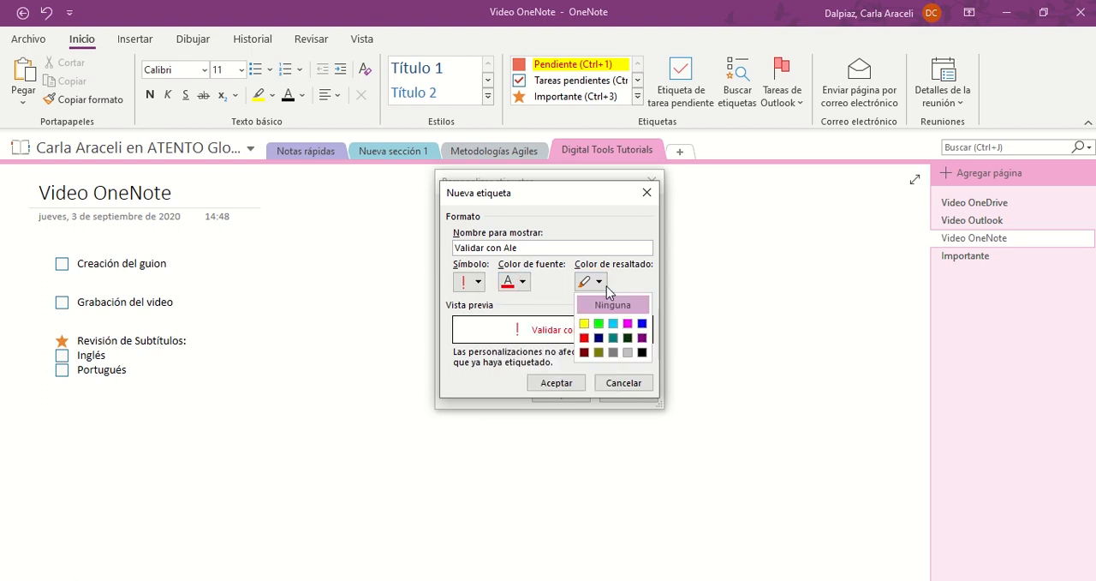
left_click(618, 342)
left_click(557, 383)
left_click(561, 394)
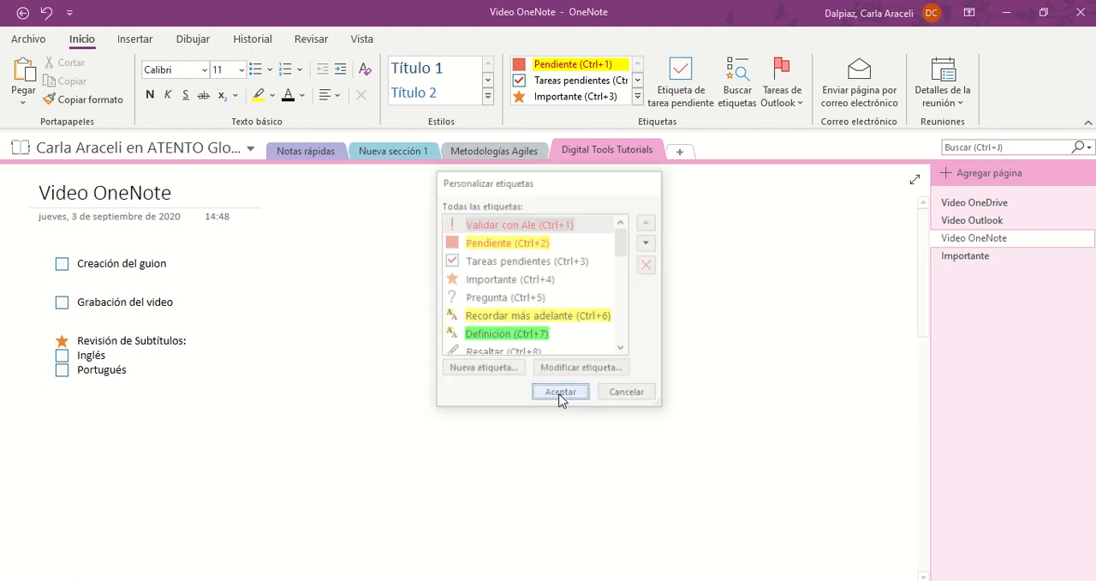
Apply the new custom validation tag to the "Revisión de Subtítulos:" line
left_click_drag(77, 340, 225, 344)
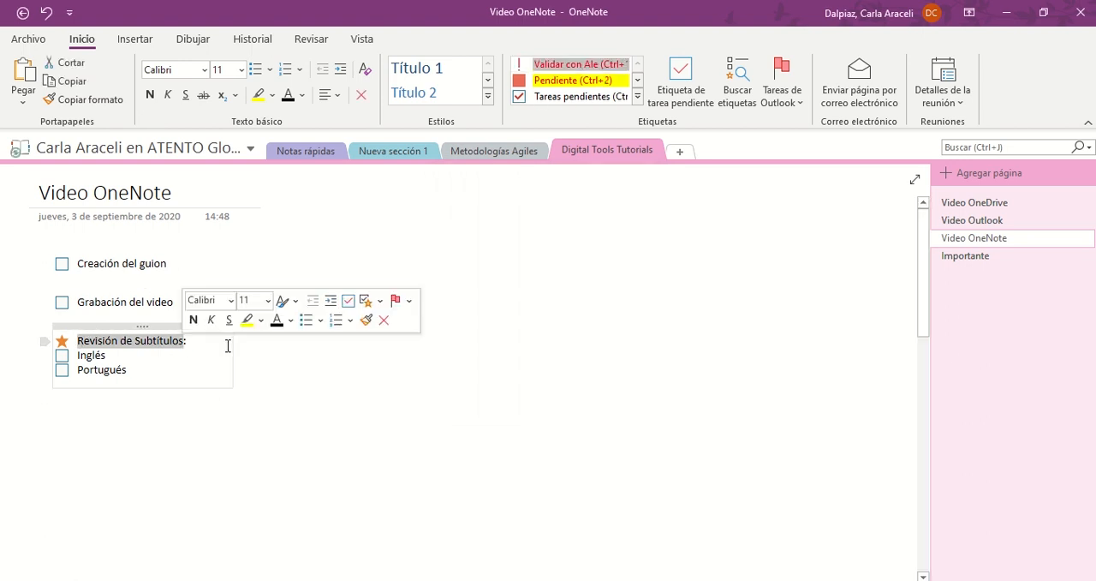
left_click(578, 64)
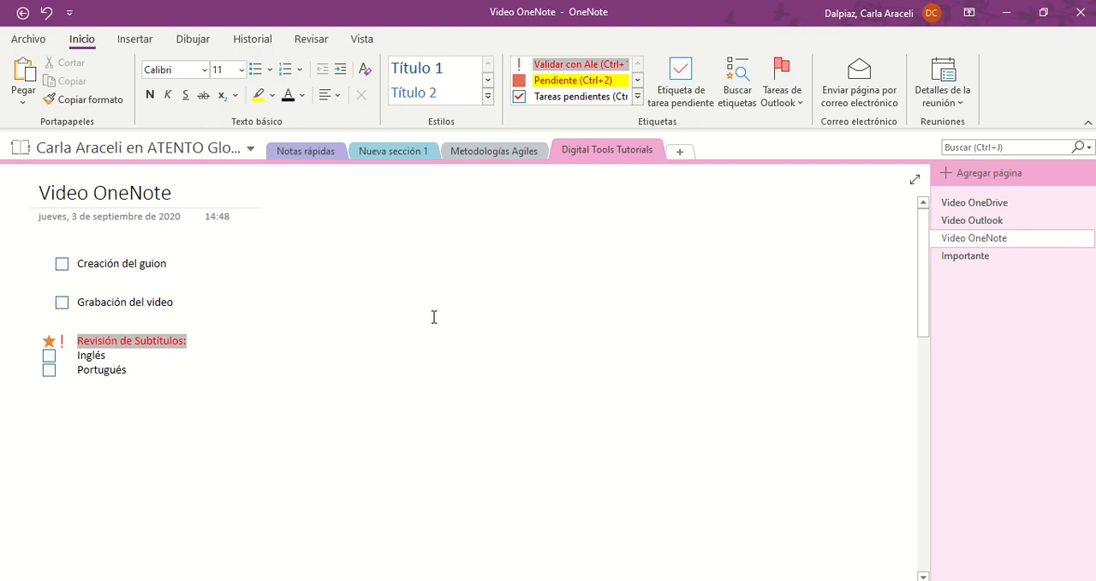
Add a to-do tagged note "Publicación de los videos" and place it below the "Portugués" line
left_click(677, 99)
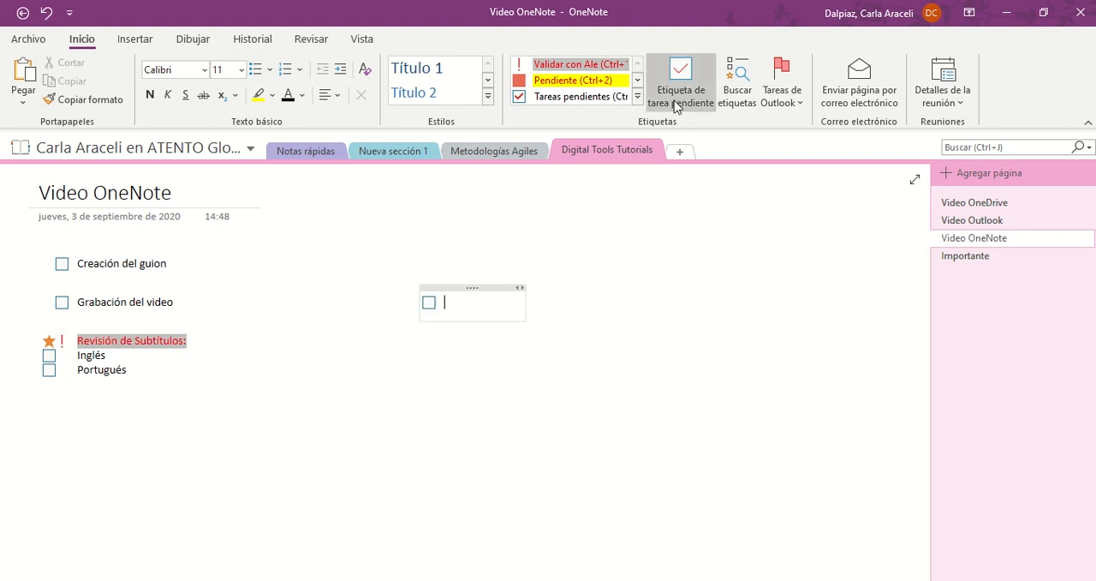
type("Publicación de los videos")
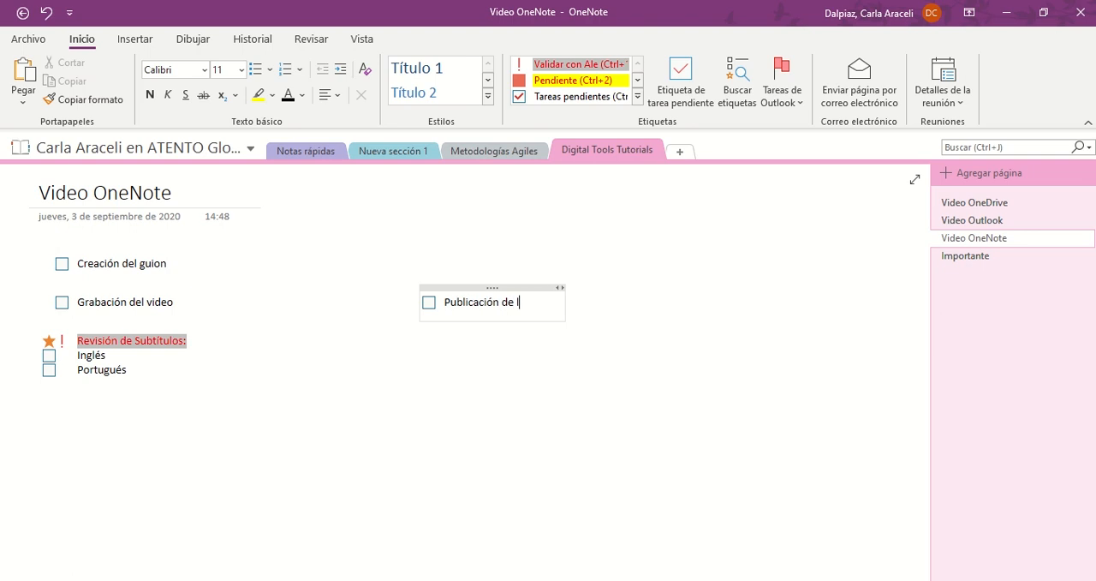
left_click_drag(514, 288, 152, 401)
left_click(483, 340)
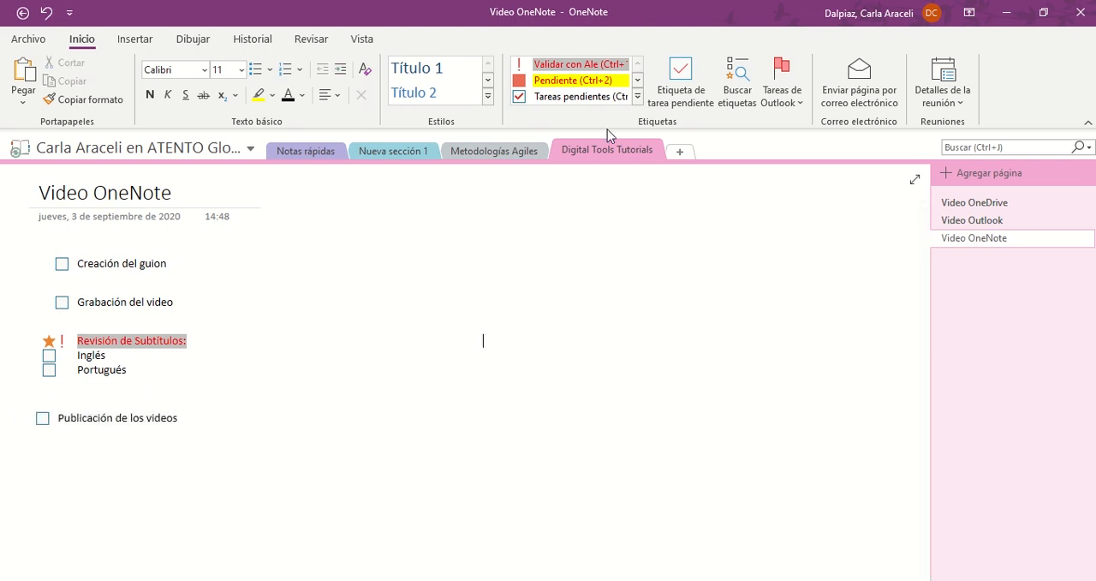
Find all tagged notes in this notebook grouped by tag name, create a summary page from them and close the tag summary
left_click(733, 94)
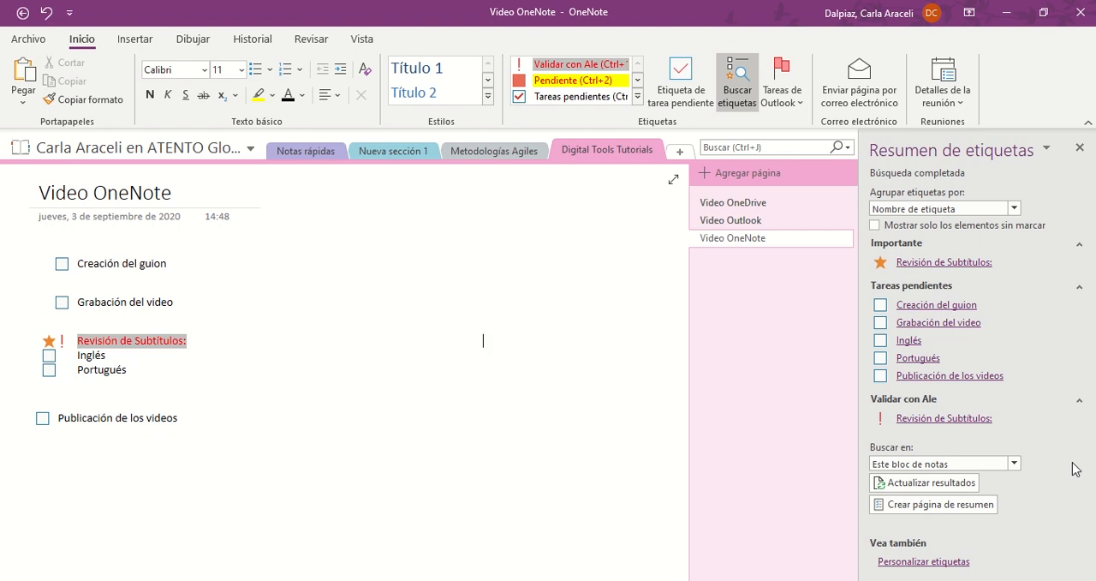
left_click(966, 510)
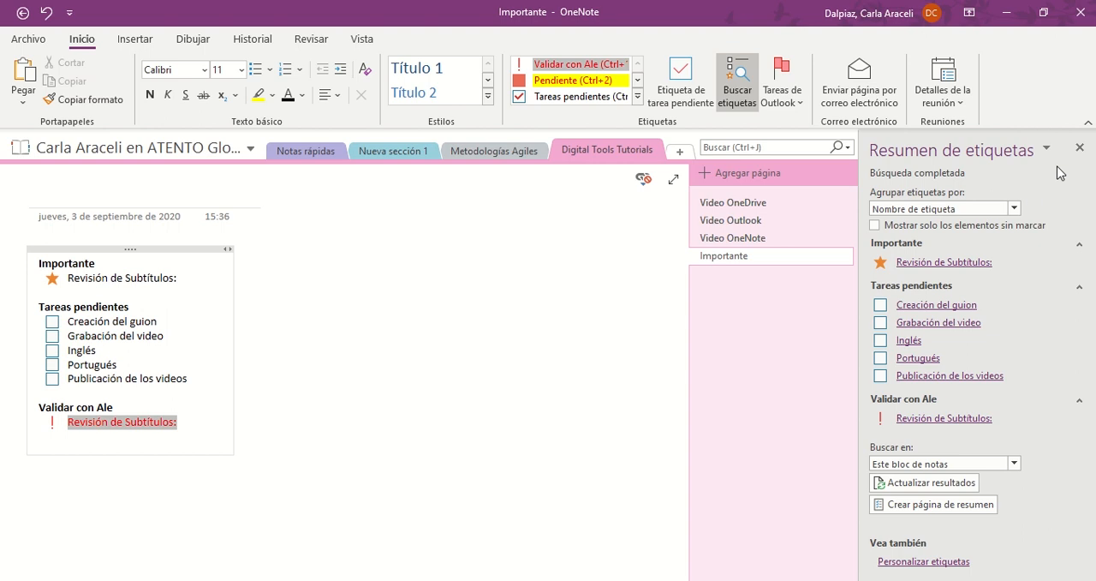
left_click(1080, 148)
On the Video OneNote page, flag the "Creación del guion" note as an Outlook task for this week
left_click(974, 238)
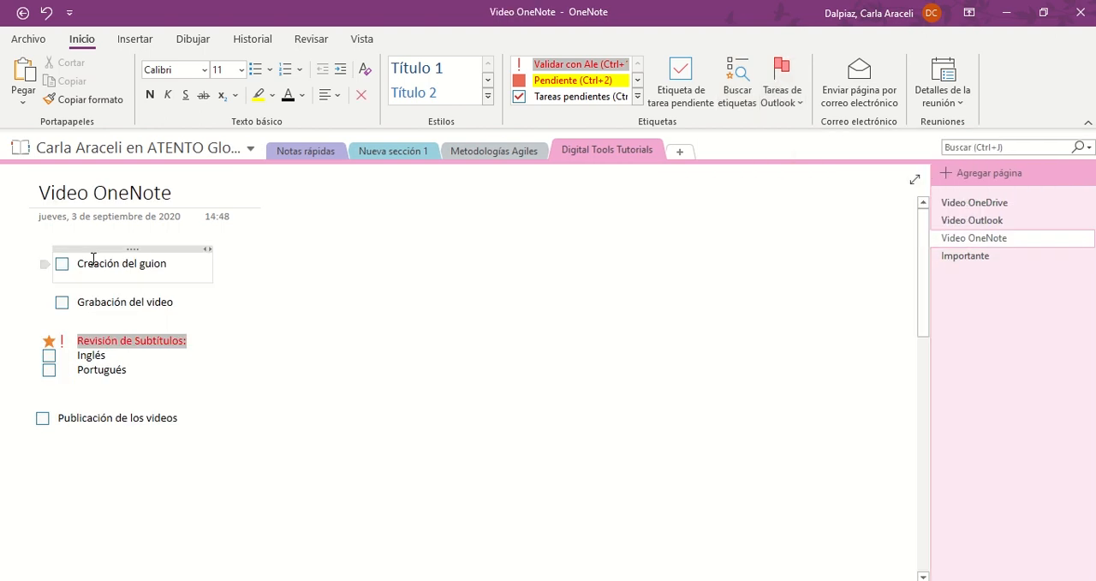
left_click_drag(94, 258, 169, 264)
left_click(781, 95)
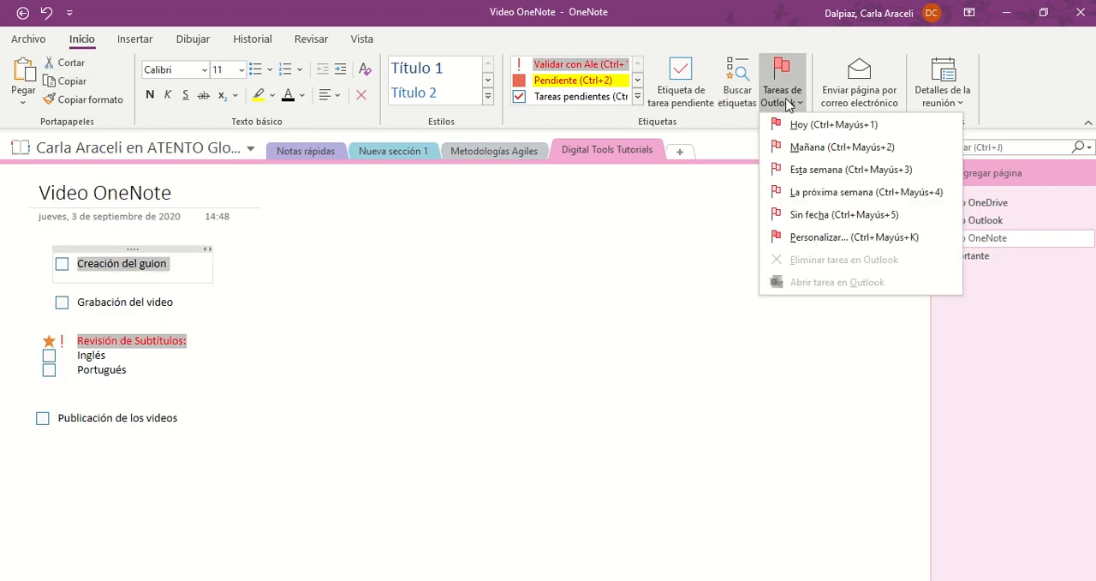
left_click(815, 169)
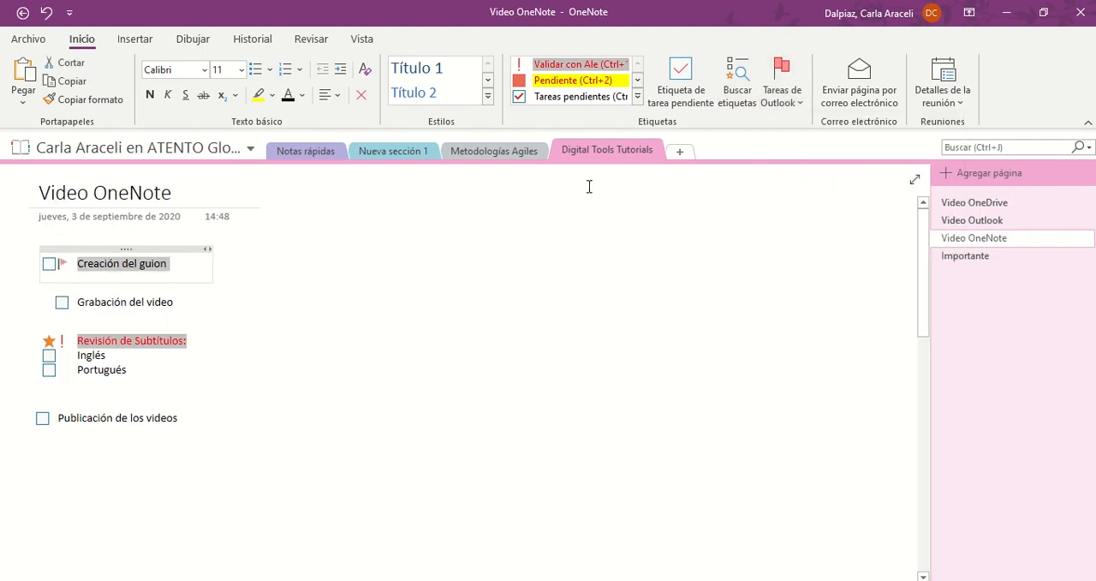
Open the Video OneNote page as an e-mail message and close the draft without sending it
left_click(859, 94)
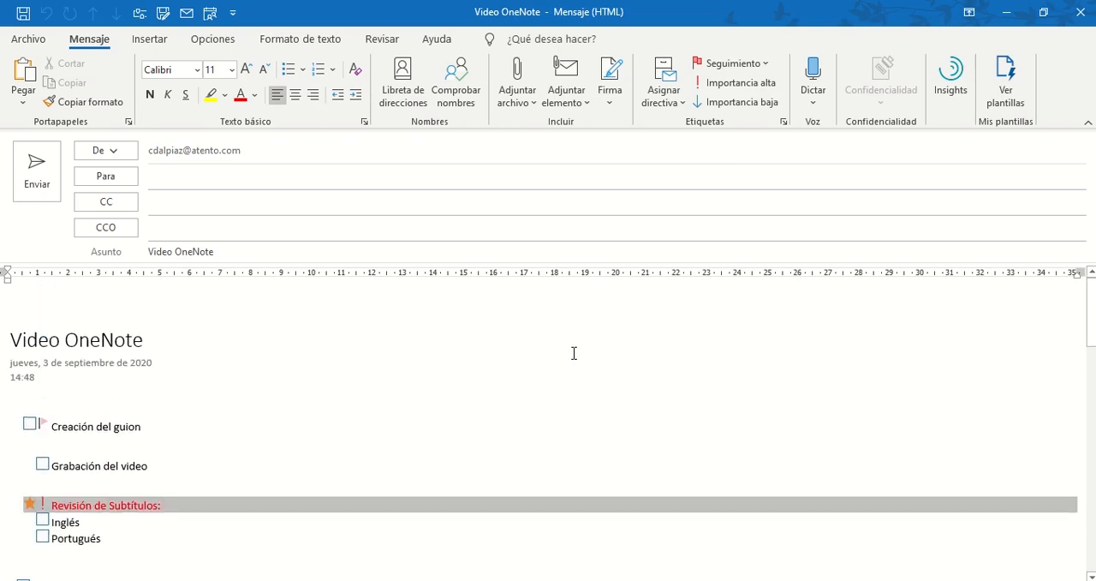
left_click(1080, 12)
left_click(556, 343)
Use Insert Space to shift all notes to the right and bring "Publicación de los videos" closer to the notes above
left_click(136, 40)
left_click(25, 83)
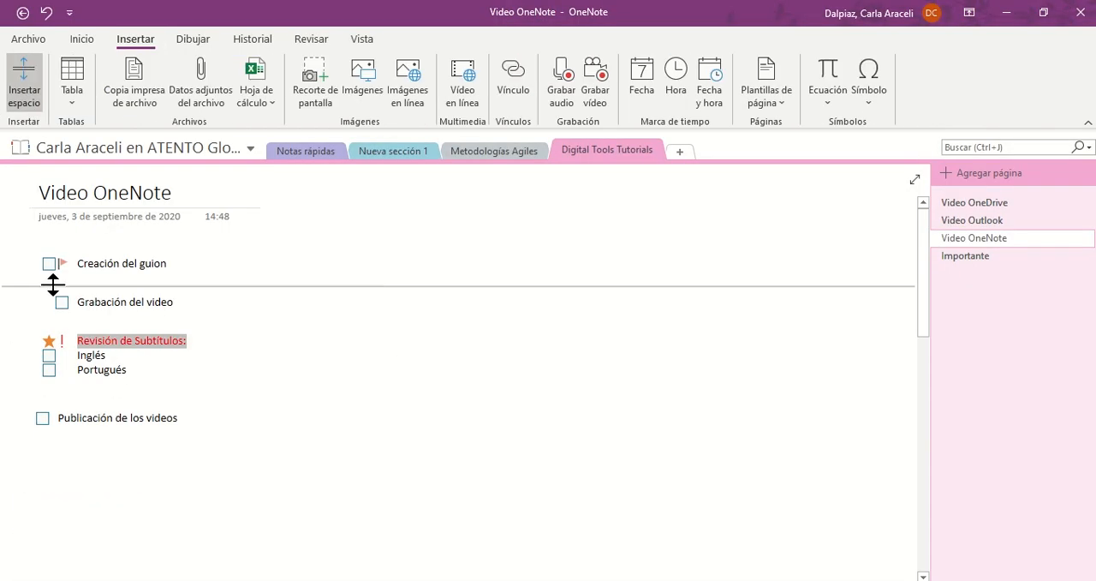
left_click_drag(38, 284, 101, 286)
left_click(30, 110)
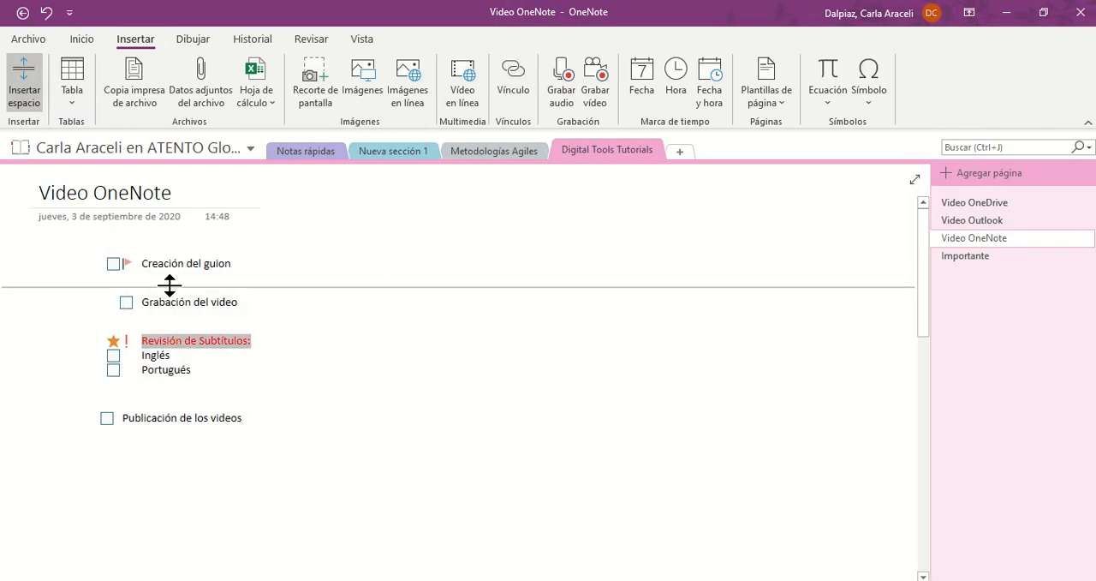
left_click_drag(166, 391, 225, 382)
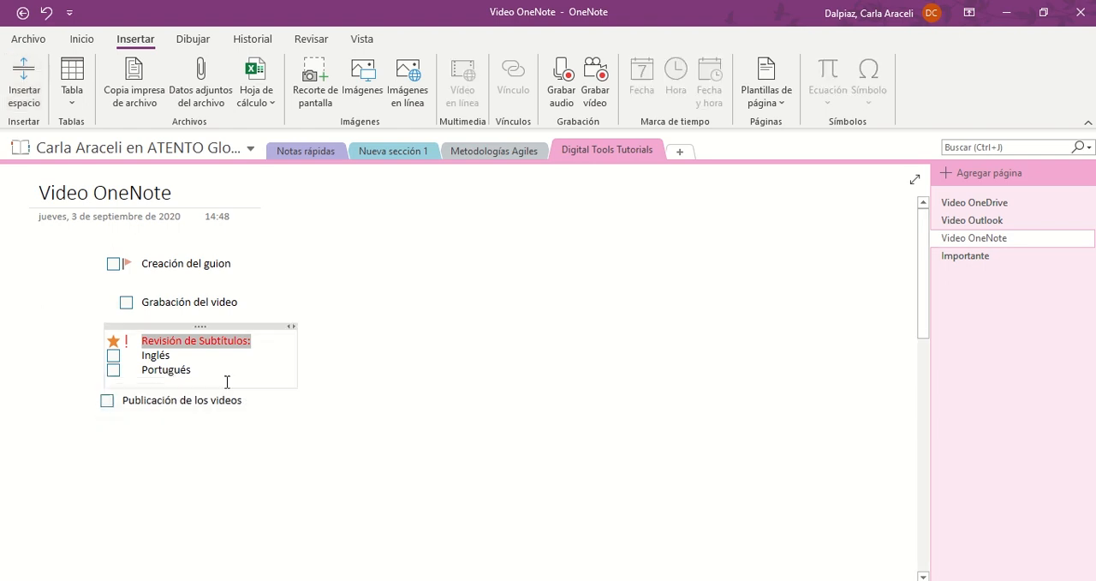
Insert a 2x2 table with OneDrive 03/09 and OneNote 16/09, and place it below "Publicación de los videos"
left_click(70, 101)
left_click(82, 160)
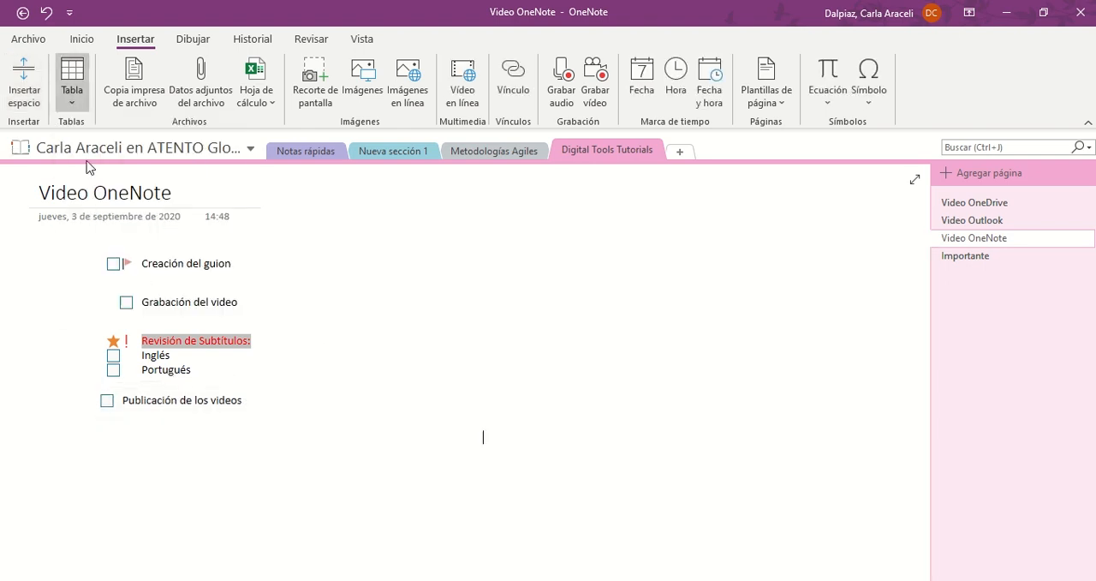
type("OneDrive")
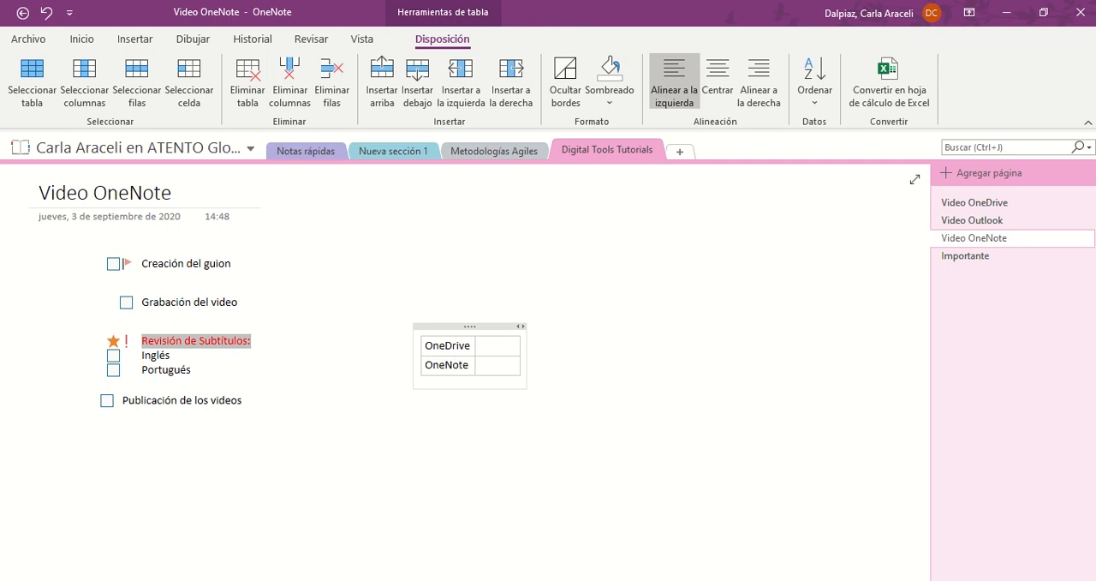
type("16/09")
left_click(466, 394)
left_click_drag(472, 326, 164, 422)
left_click(411, 453)
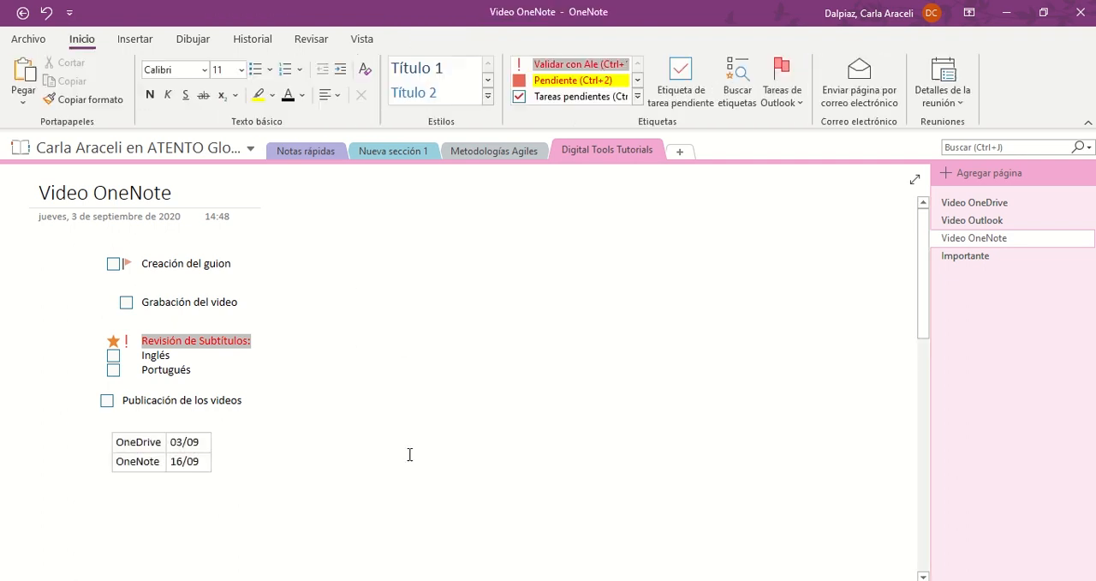
Add the heading "Fecha de publicación" above the dates table
left_click(117, 442)
key("Return")
type("Fecha de publicación")
left_click(366, 419)
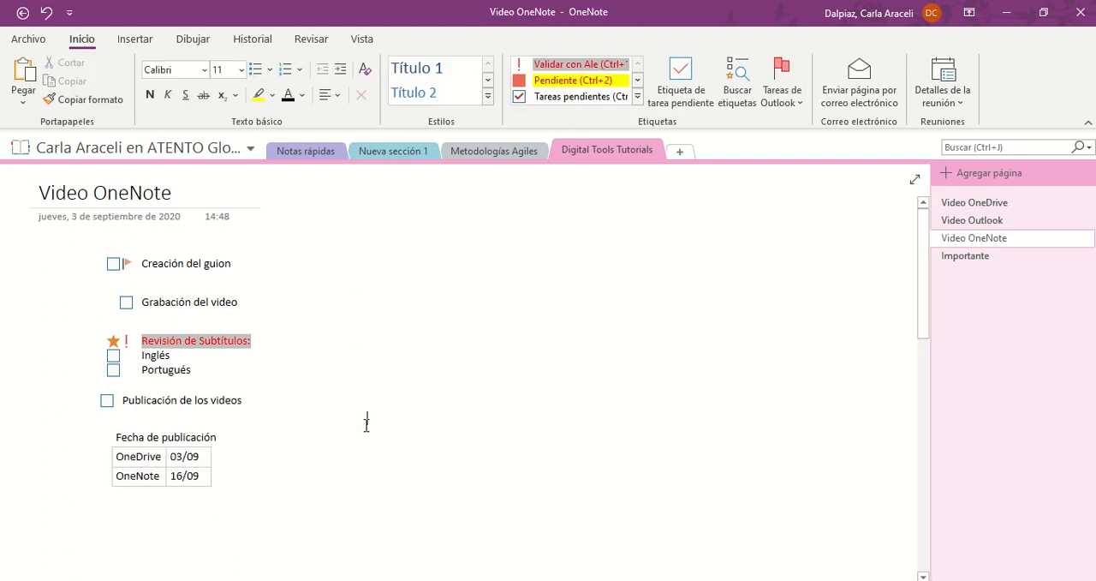
Insert a file printout of Índice.docx on the Video OneNote page
left_click(135, 38)
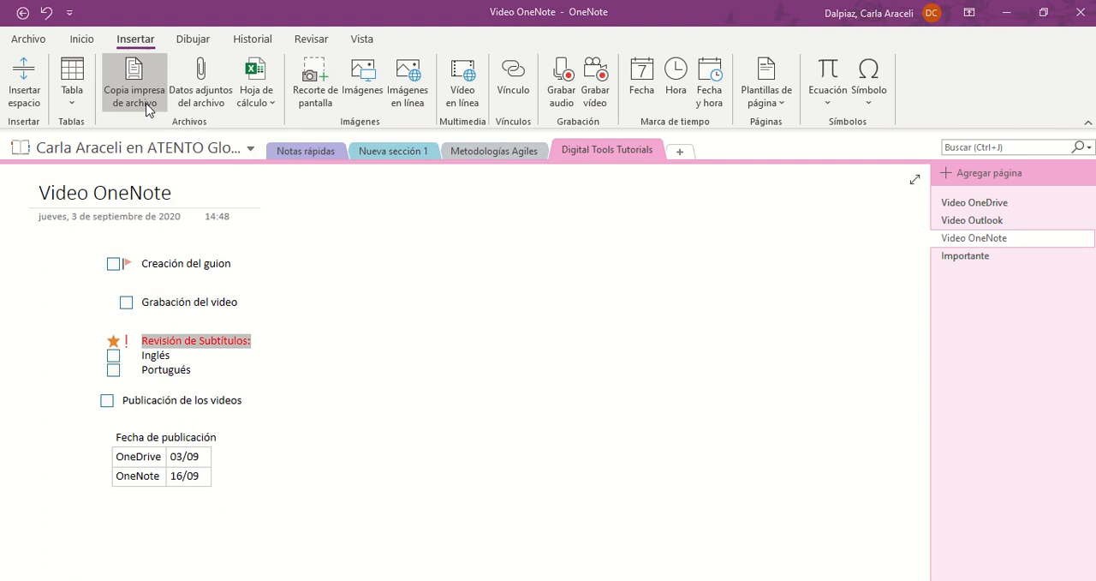
left_click(142, 101)
left_click(169, 137)
left_click(407, 358)
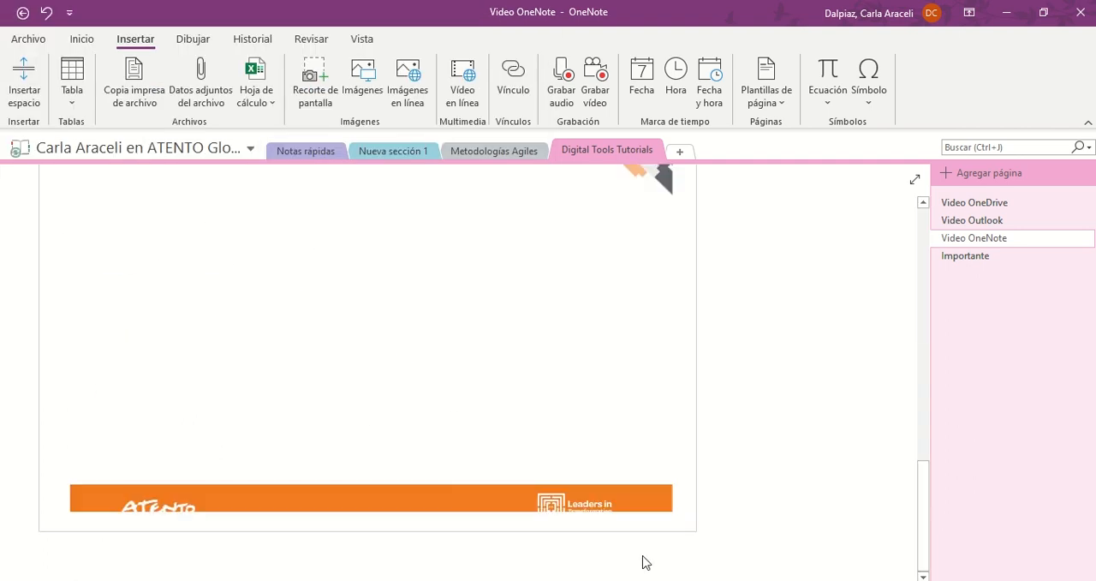
Shrink the Índice printout to less than half its width and arrange it with its file icon below the dates table
left_click_drag(683, 533, 299, 257)
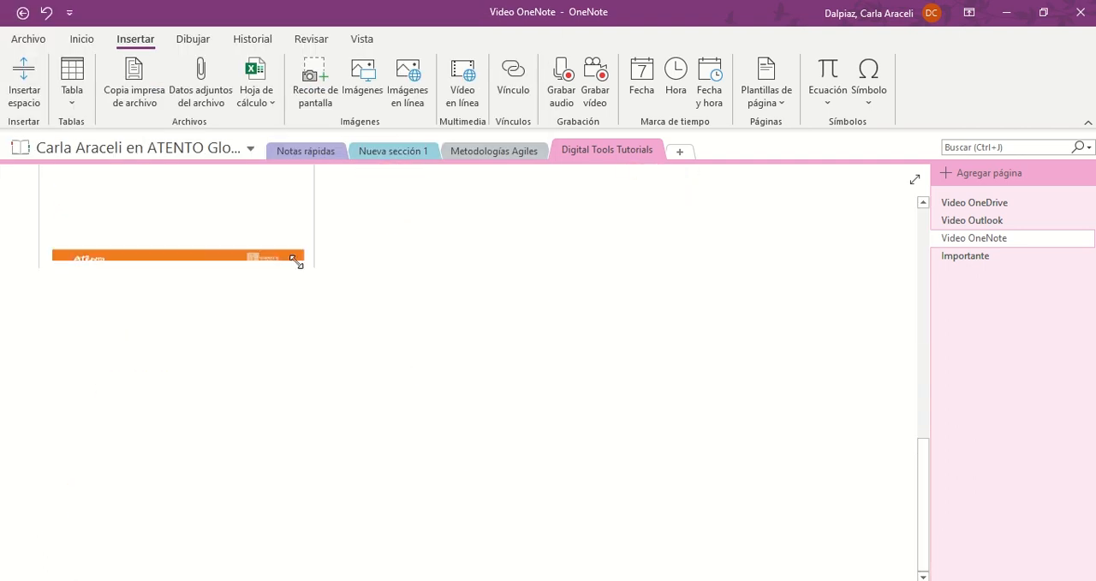
scroll(221, 410, "up", 1)
left_click_drag(191, 271, 161, 224)
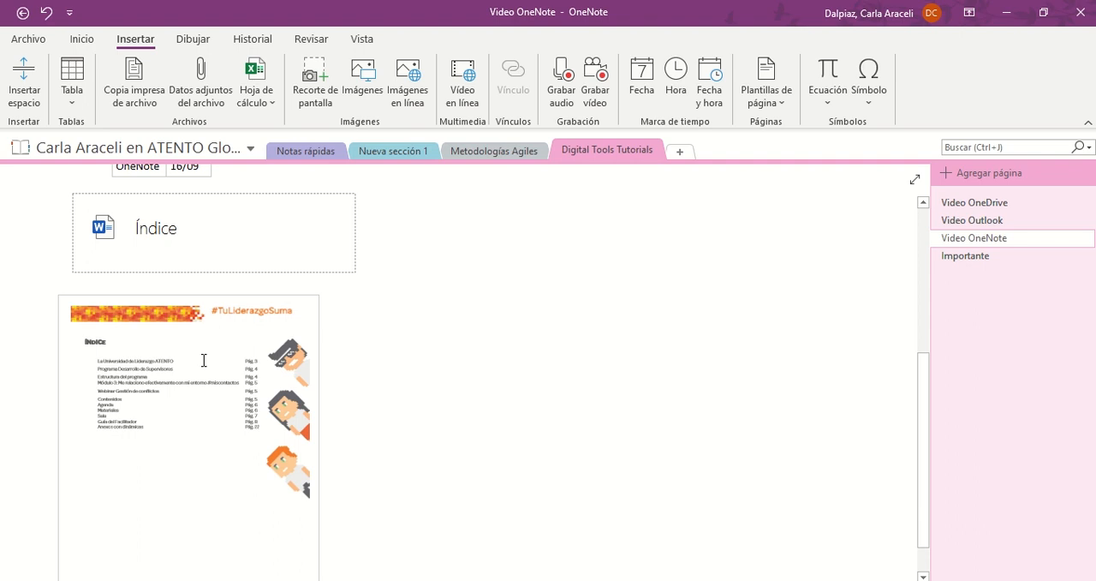
left_click_drag(203, 298, 219, 263)
left_click(483, 377)
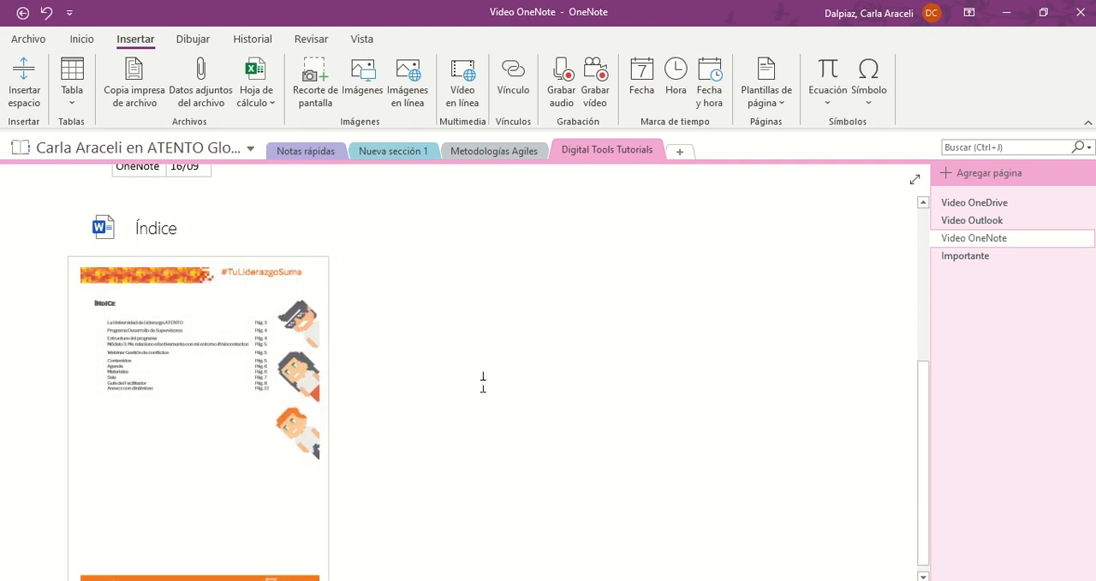
Add the note "Revisar" and place it on the printout beside its ÍNDICE heading
left_click(135, 436)
type("Revisar")
left_click_drag(215, 422, 233, 286)
scroll(414, 351, "down", 1)
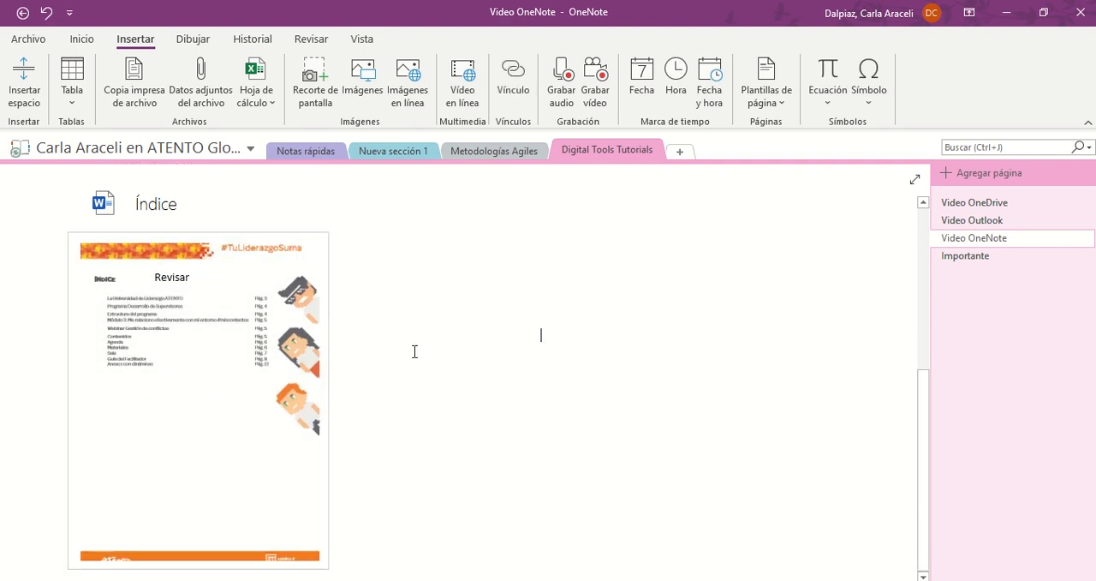
Insert Índice.docx as a file attachment and place its icon below the printout
left_click(225, 106)
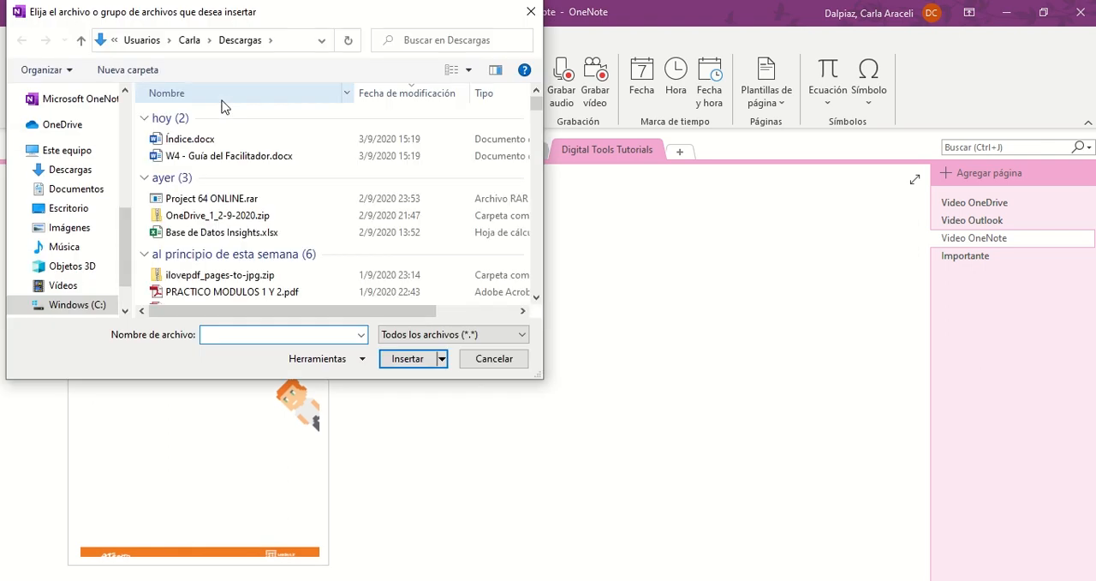
left_click(208, 145)
left_click(409, 366)
left_click(578, 276)
left_click_drag(393, 488, 102, 514)
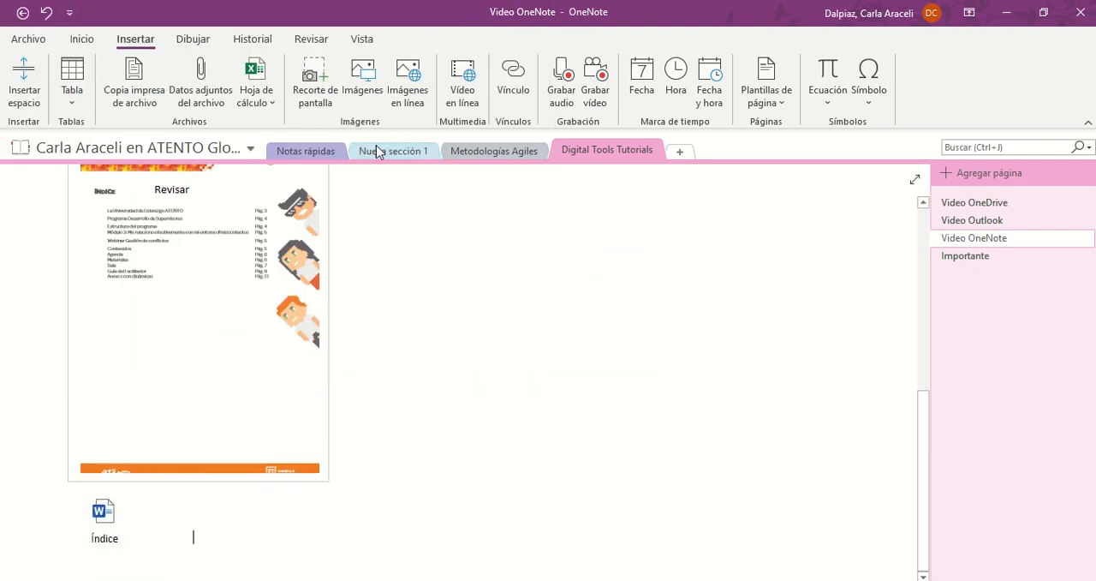
Insert a desk illustration and an online beach photo, and place them side by side next to the Índice attachment
left_click(362, 79)
left_click(377, 229)
double_click(377, 230)
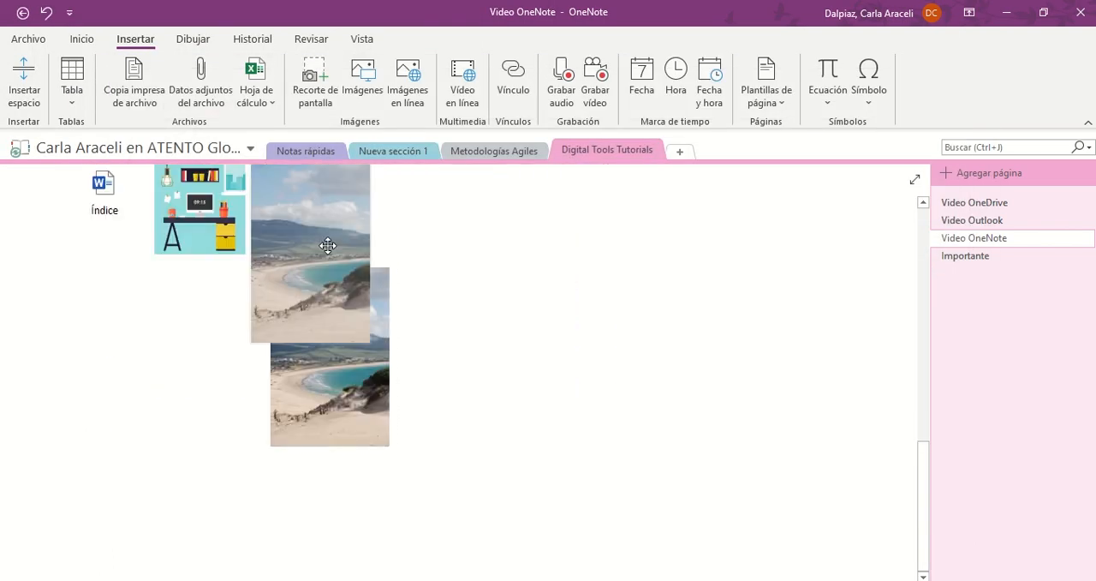
left_click_drag(325, 245, 319, 355)
left_click(472, 353)
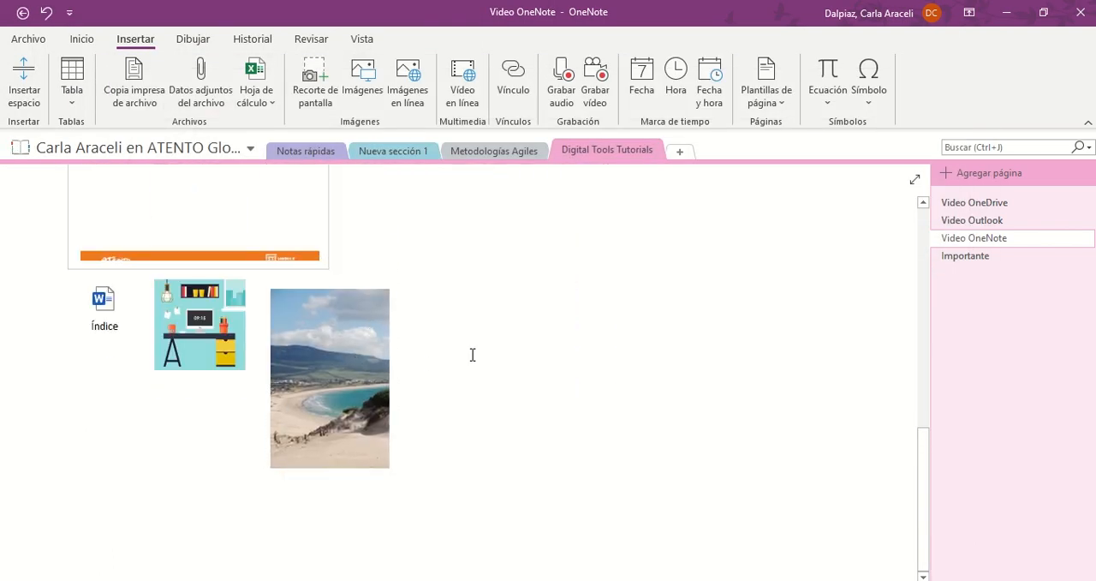
Insert the online video "Digital Tools | ¡Cuatro pasos que te acercarán a OneDrive!" from its copied link beside the beach photo
left_click(462, 85)
key("ctrl+v")
left_click(605, 335)
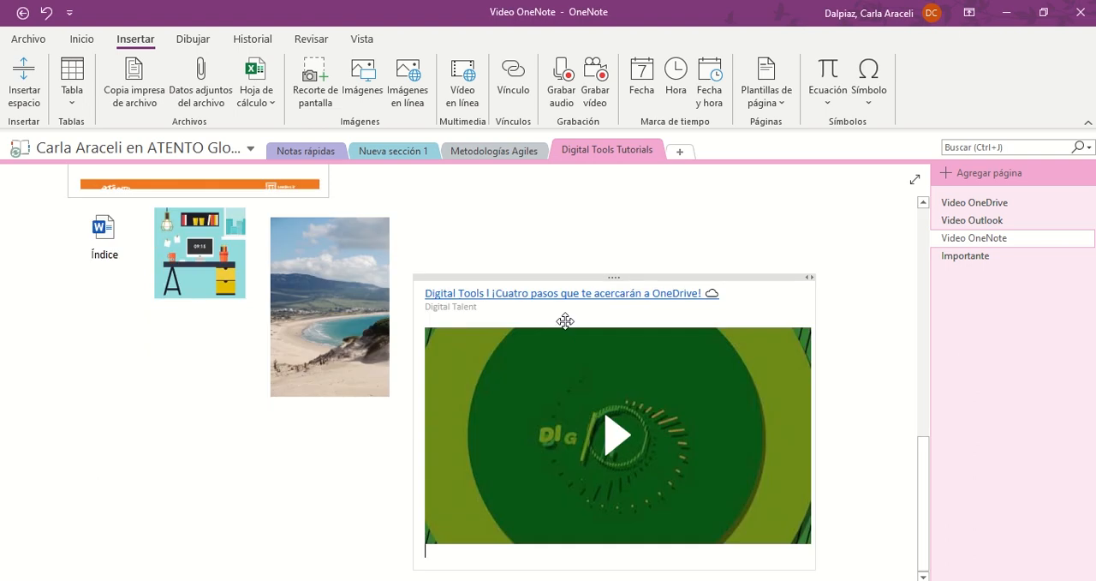
Insert a link displayed as "Canal de Digital Talent" below the beach photo, using the copied channel address
left_click(513, 76)
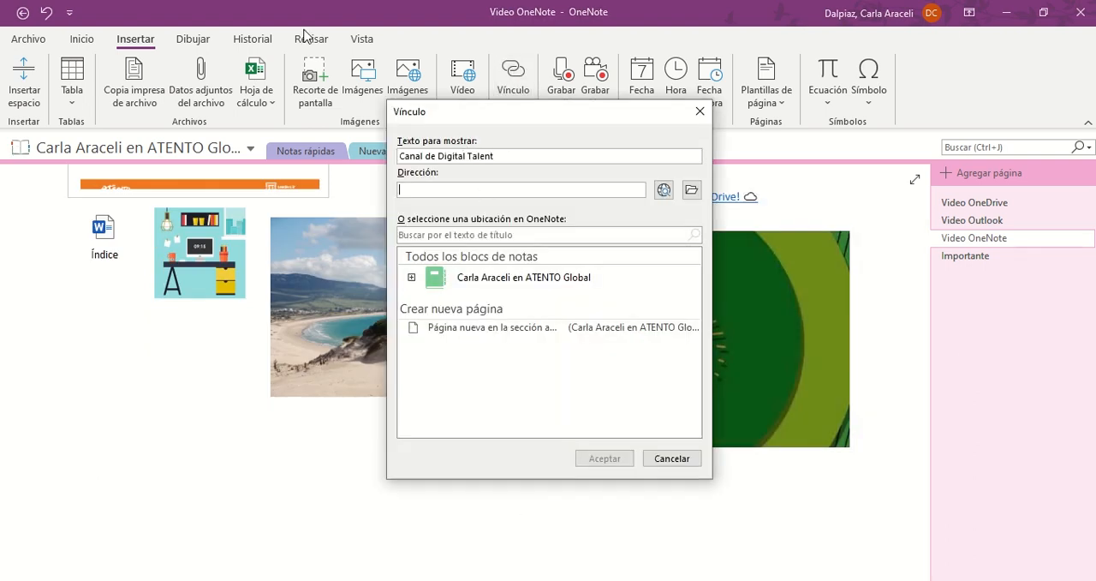
key("ctrl+v")
left_click(604, 458)
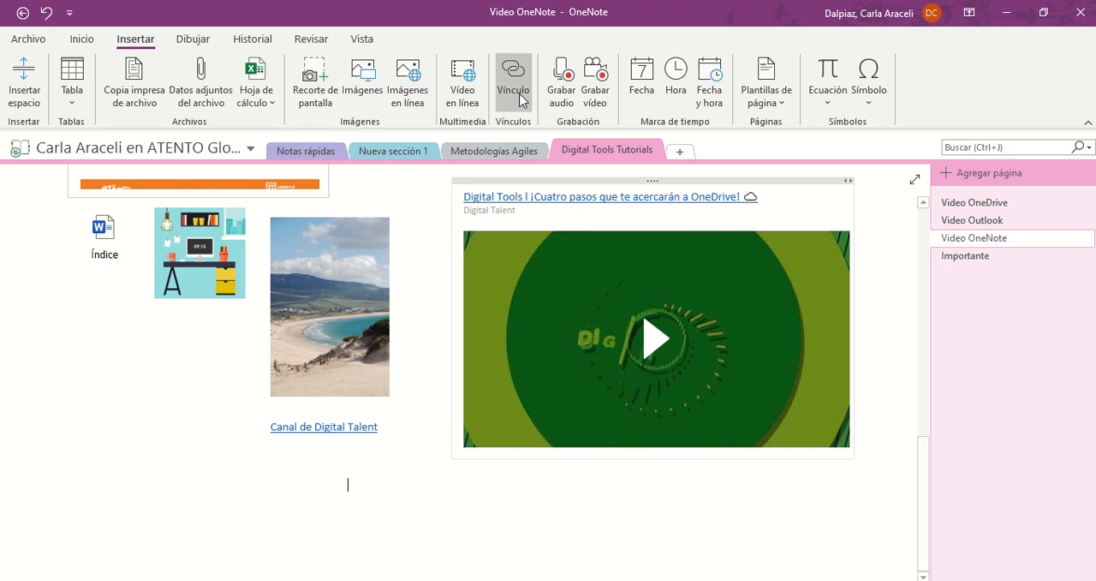
Record a short audio clip on the page and place its container below the Índice attachment and the pictures
left_click(559, 96)
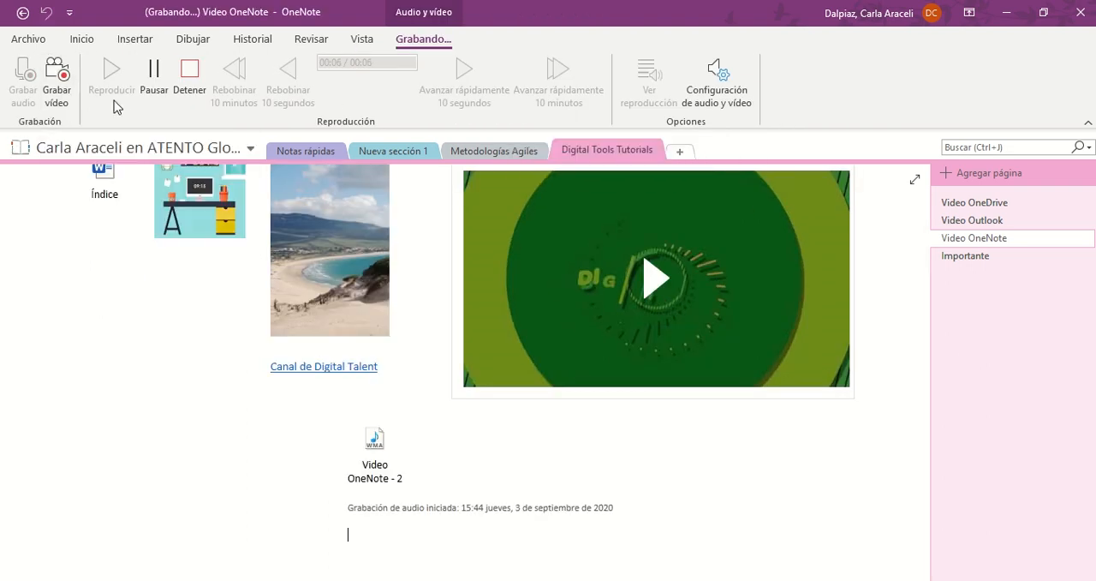
left_click(188, 84)
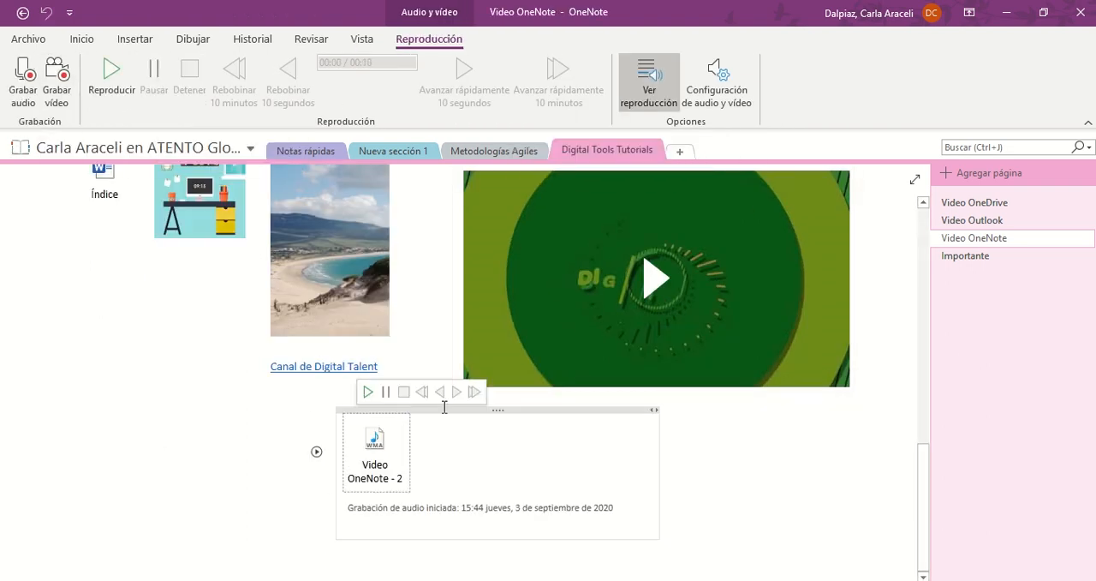
left_click_drag(493, 402, 184, 383)
left_click(135, 39)
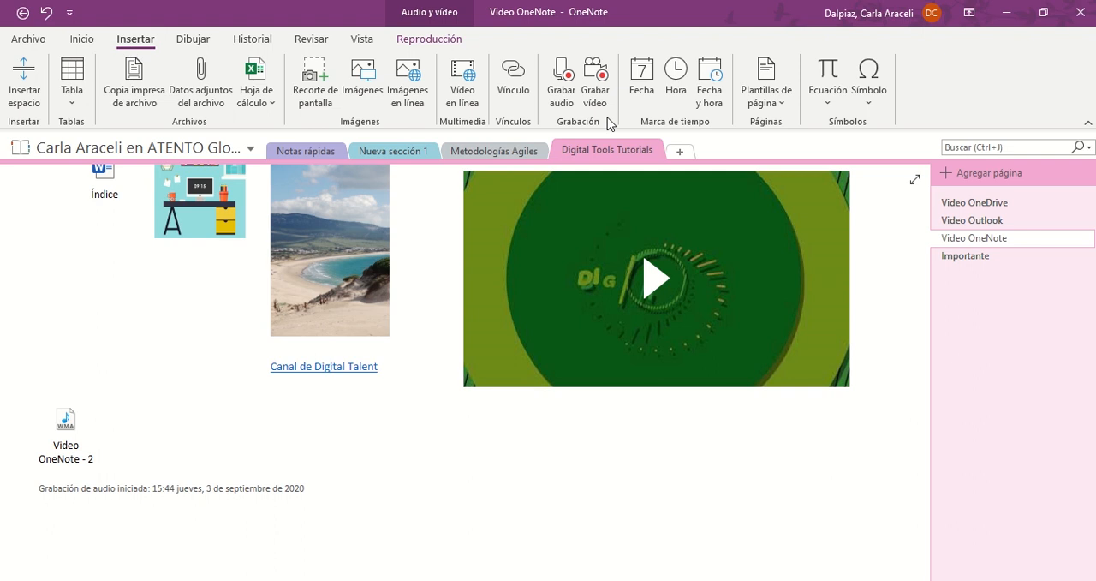
Add the note "Prueba." to the right of the "Grabación del video" item
scroll(499, 459, "up", 5)
left_click(213, 40)
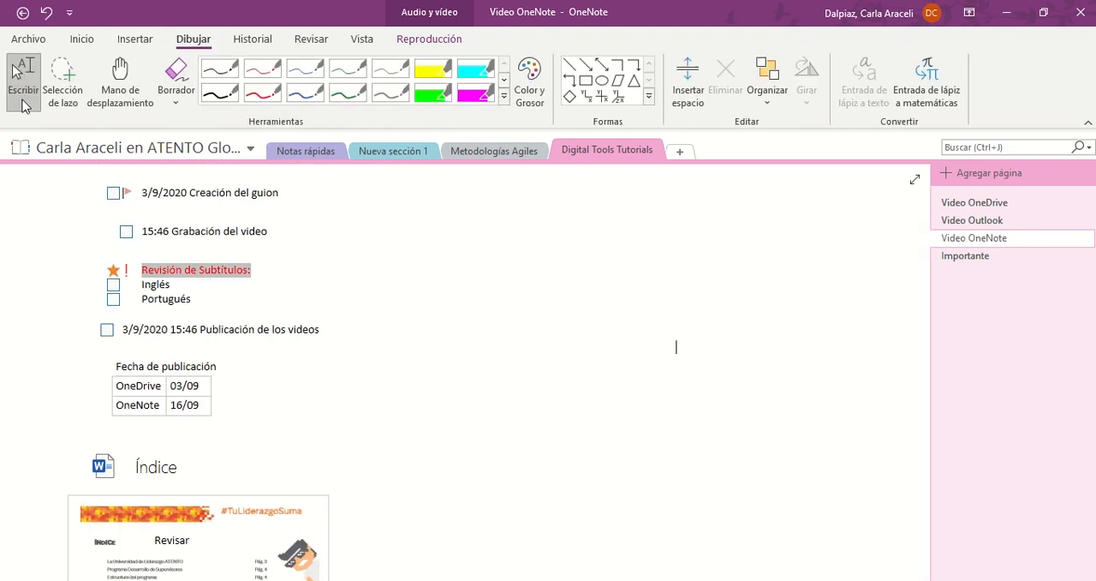
left_click(461, 230)
type("Prueba.")
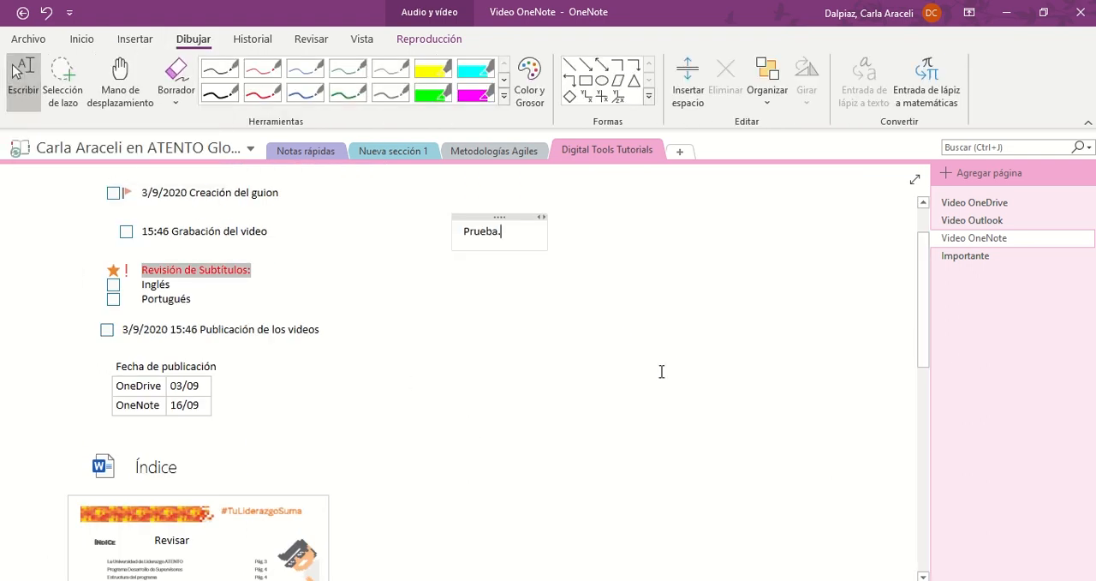
Try lasso selection around the "Fecha de publicación" table and use the panning hand to reach the page title
left_click(62, 85)
mouse_move(250, 362)
left_mouse_down()
mouse_move(162, 352)
mouse_move(255, 369)
left_mouse_up()
left_click(120, 86)
left_click_drag(343, 278, 342, 347)
mouse_move(368, 466)
left_mouse_down()
mouse_move(368, 237)
mouse_move(382, 471)
left_mouse_up()
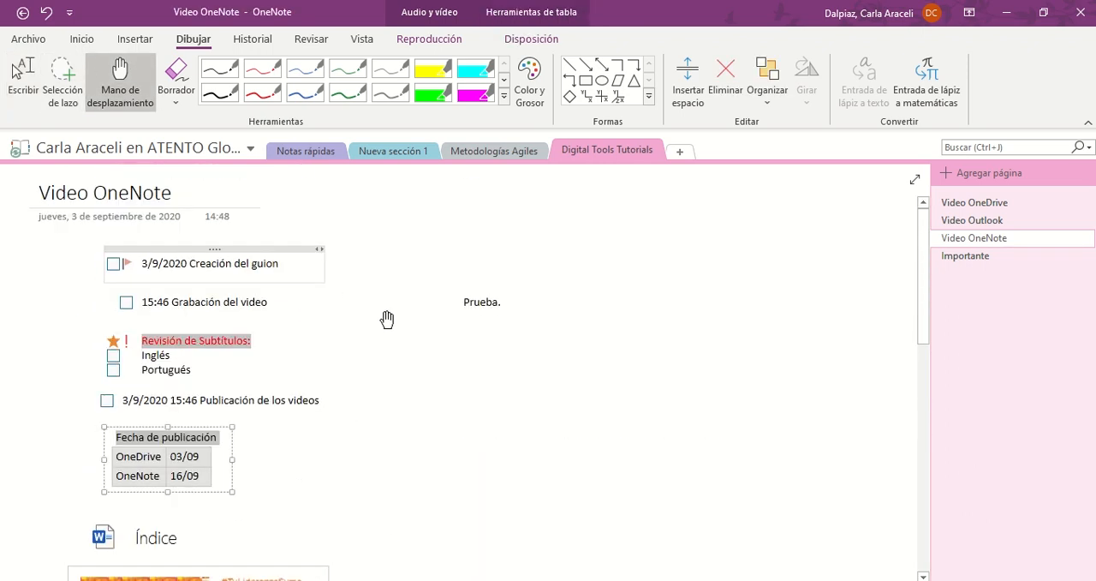
Highlight "Prueba." in yellow and circle it with the thin red pen
left_click(428, 75)
left_click_drag(459, 302, 511, 302)
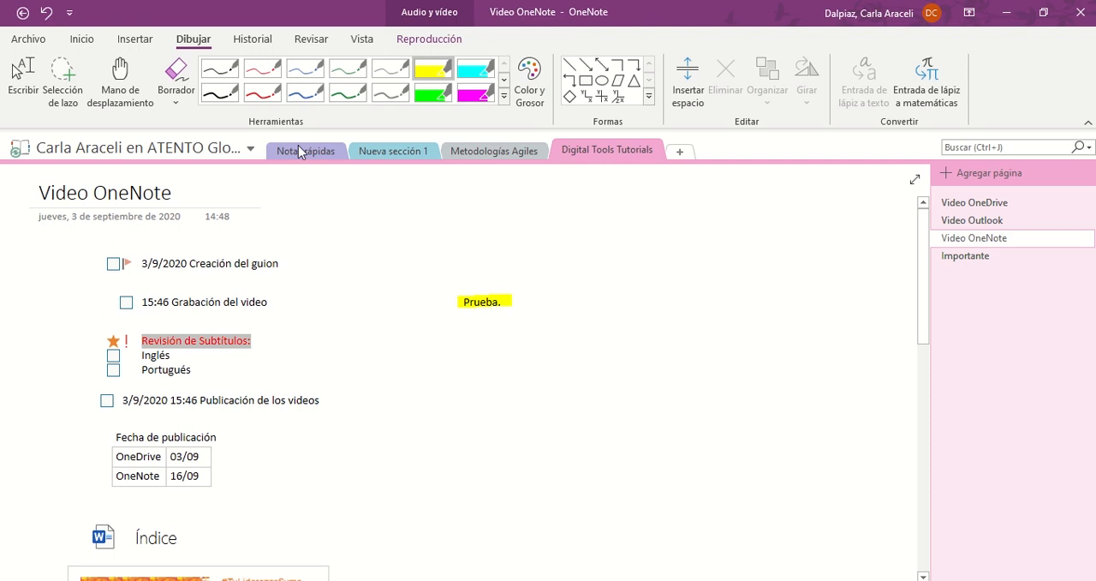
left_click(254, 75)
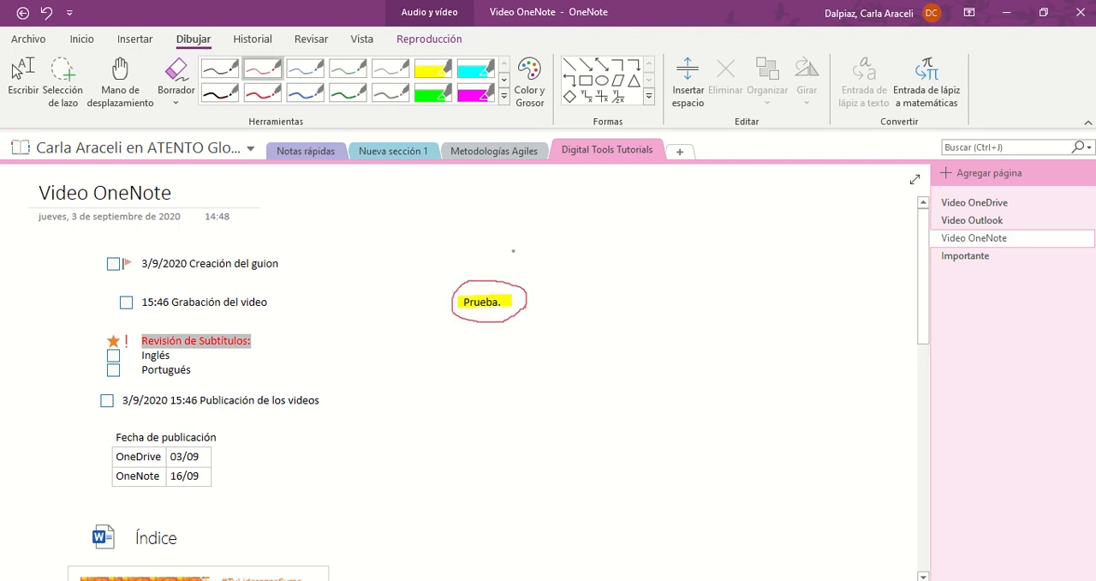
Draw a red rectangle around the circled "Prueba." note
left_click(529, 82)
left_click(668, 400)
left_click(650, 97)
left_click(572, 134)
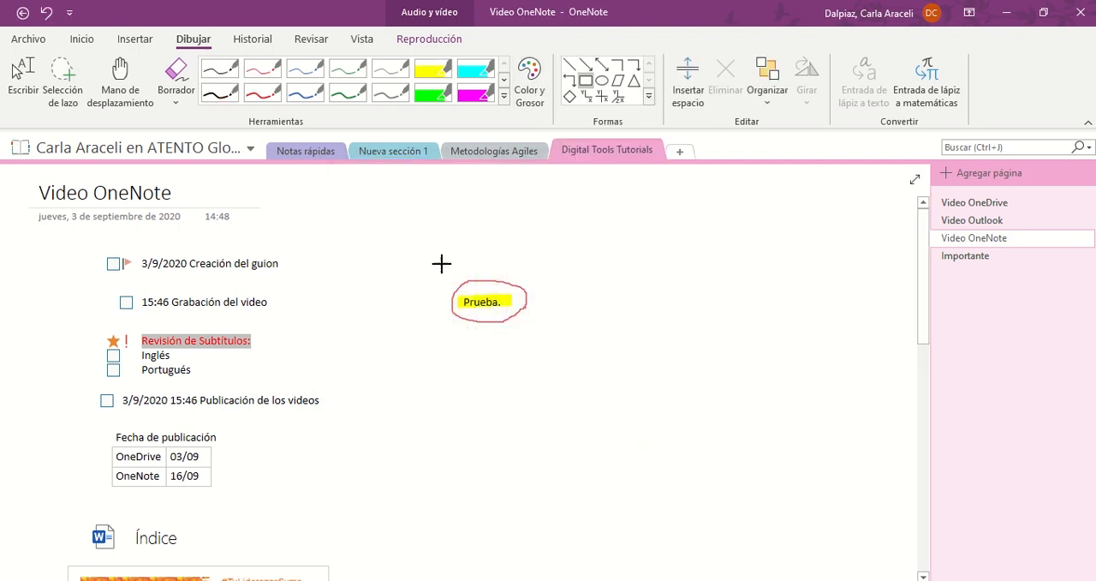
left_click_drag(425, 257, 560, 353)
Preview the page in full-page view and docked to the desktop, and return to the normal view
left_click(311, 38)
left_click(363, 43)
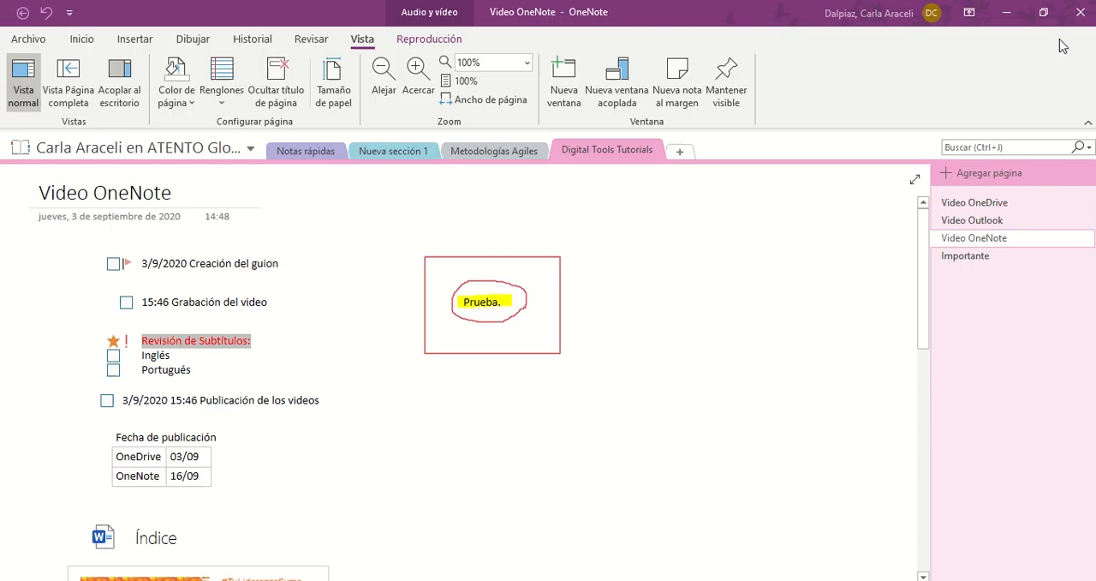
left_click(69, 93)
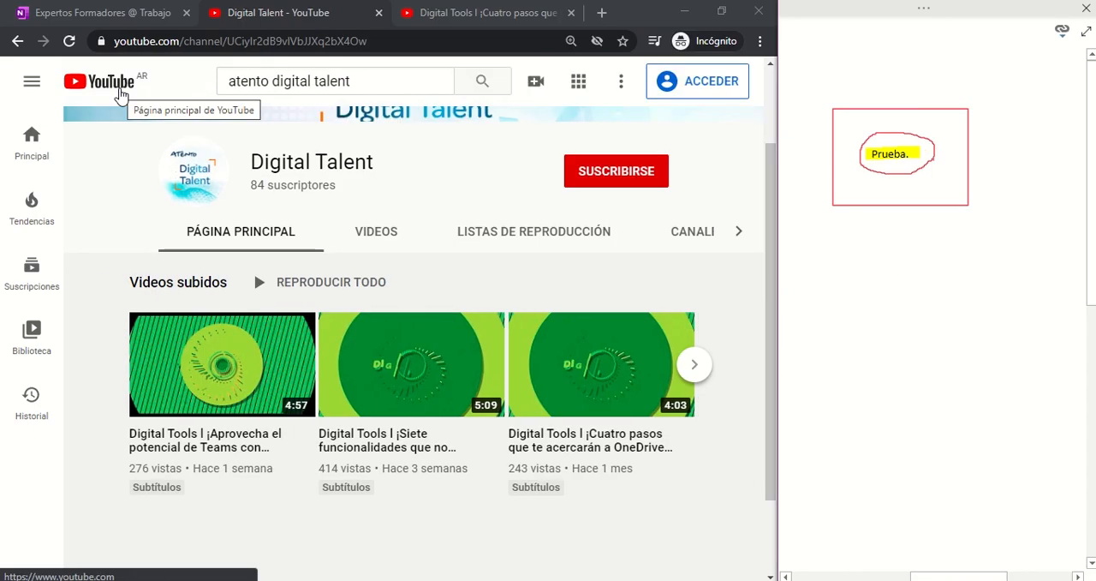
left_click(1084, 34)
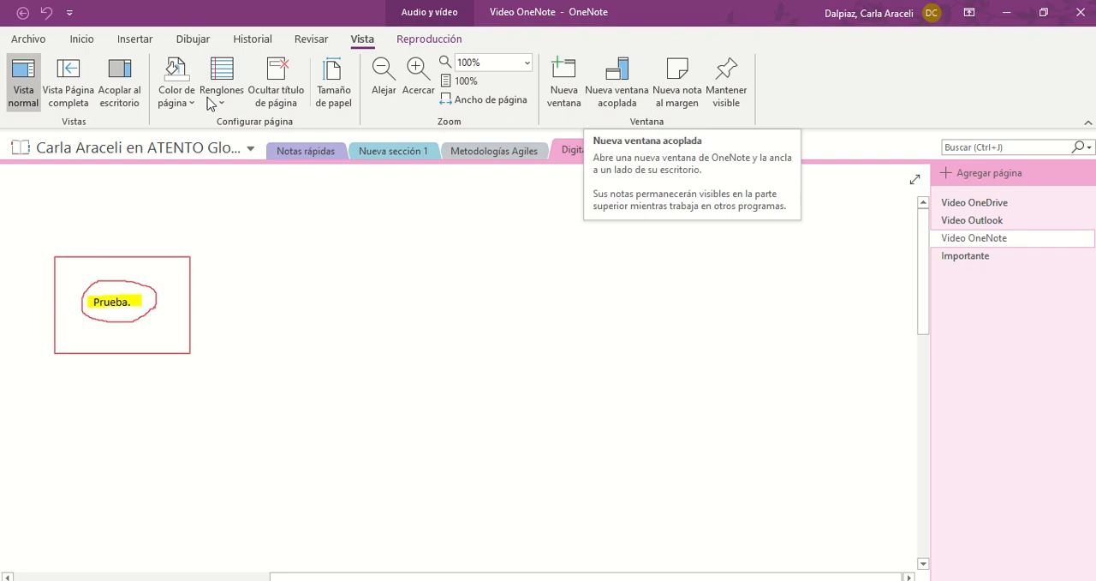
Give the Video OneNote page a light blue background and horizontal ruled lines, and check the paper size options
left_click(187, 101)
left_click(178, 139)
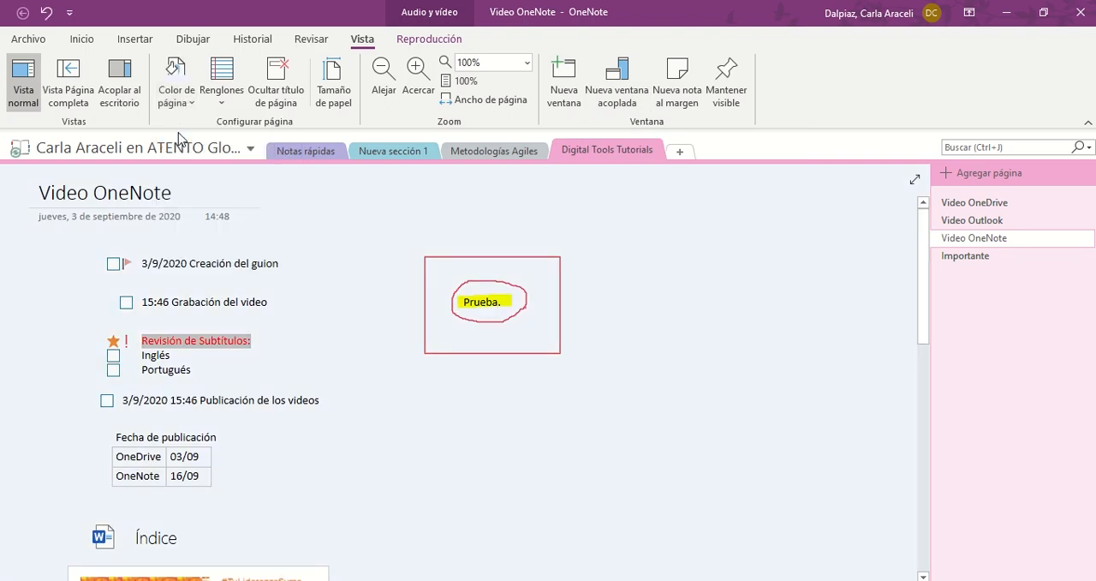
left_click(221, 86)
left_click(261, 154)
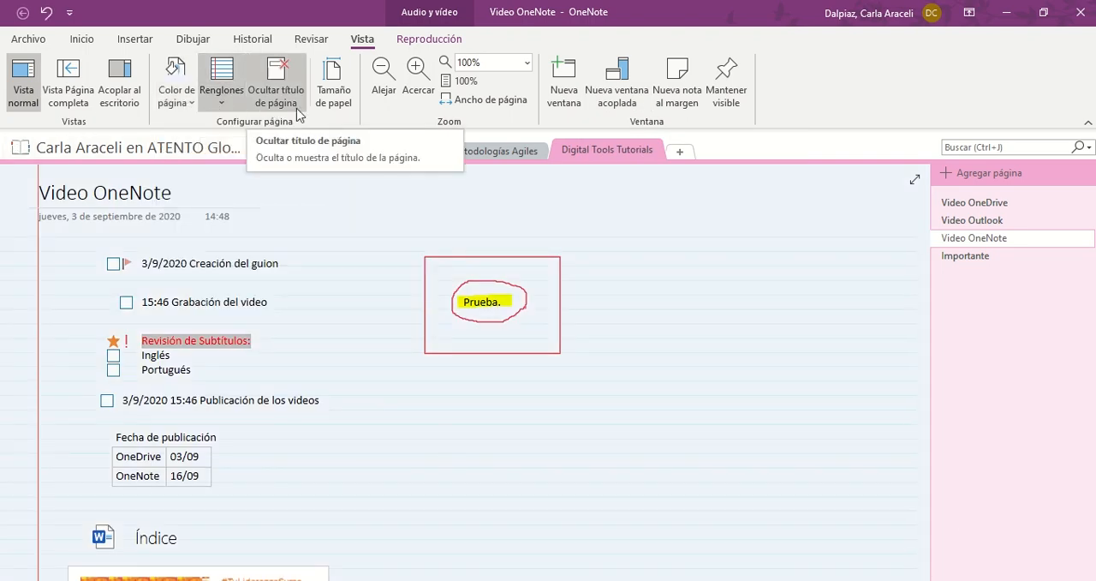
left_click(335, 104)
left_click(1080, 147)
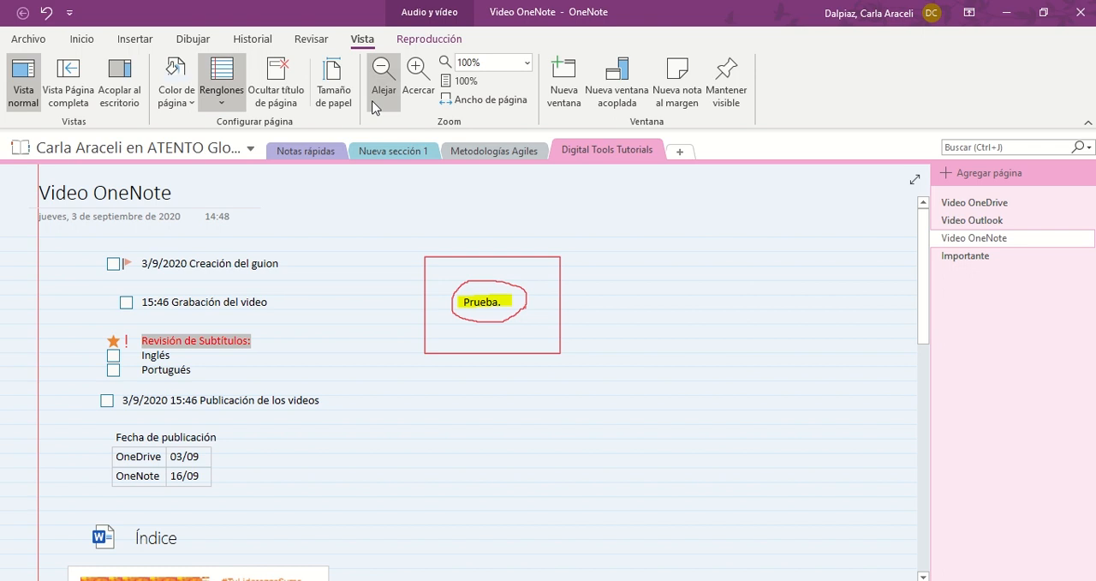
Create a section group named "Digital tools Tutorials" and move the Digital Tools Tutorials section into it
right_click(602, 152)
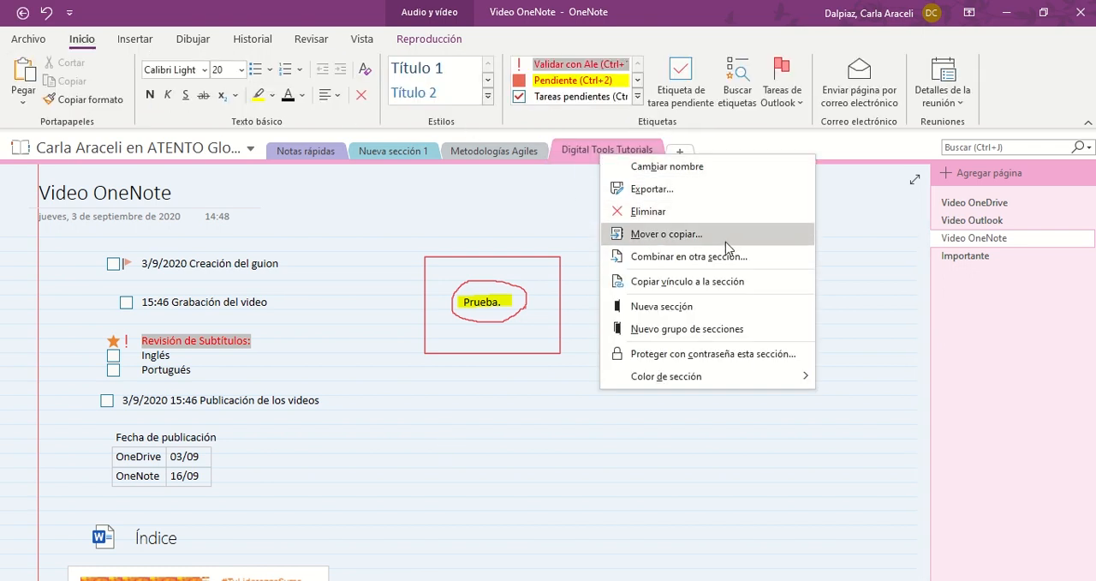
left_click(687, 329)
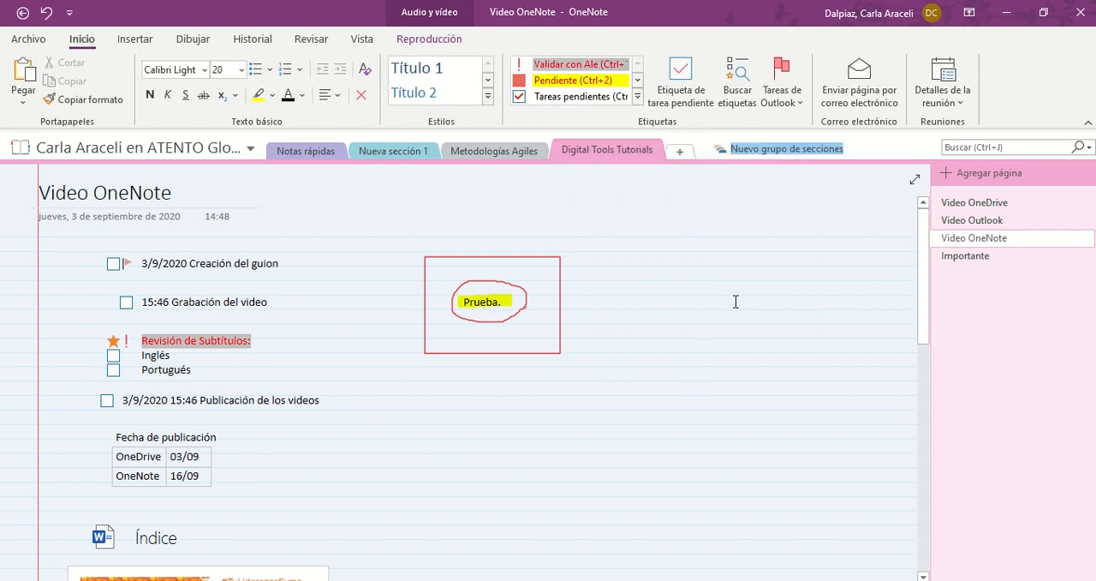
type("Digital tools Tutorials")
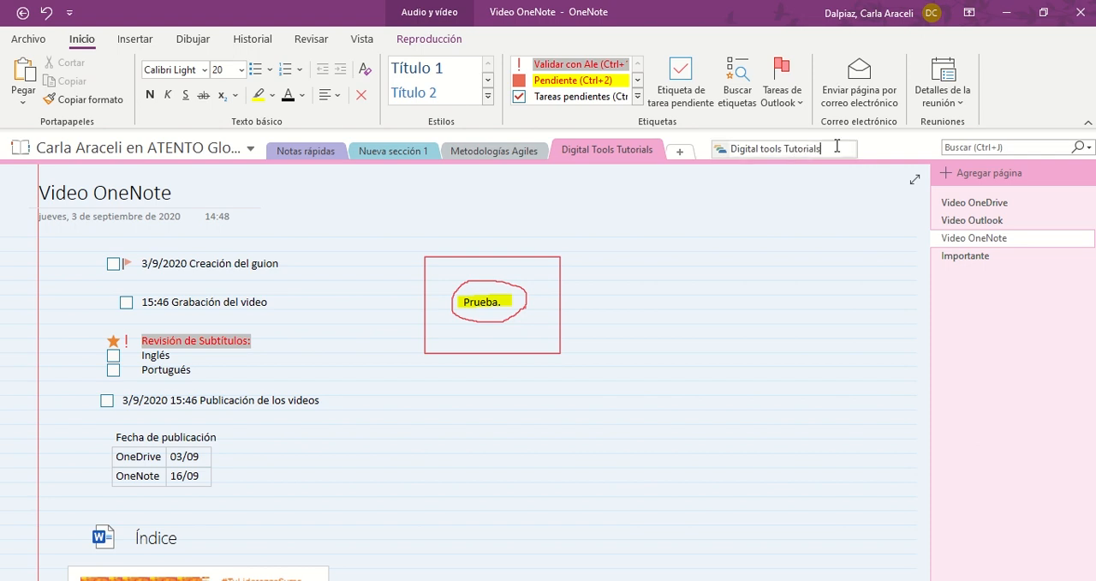
left_click(817, 186)
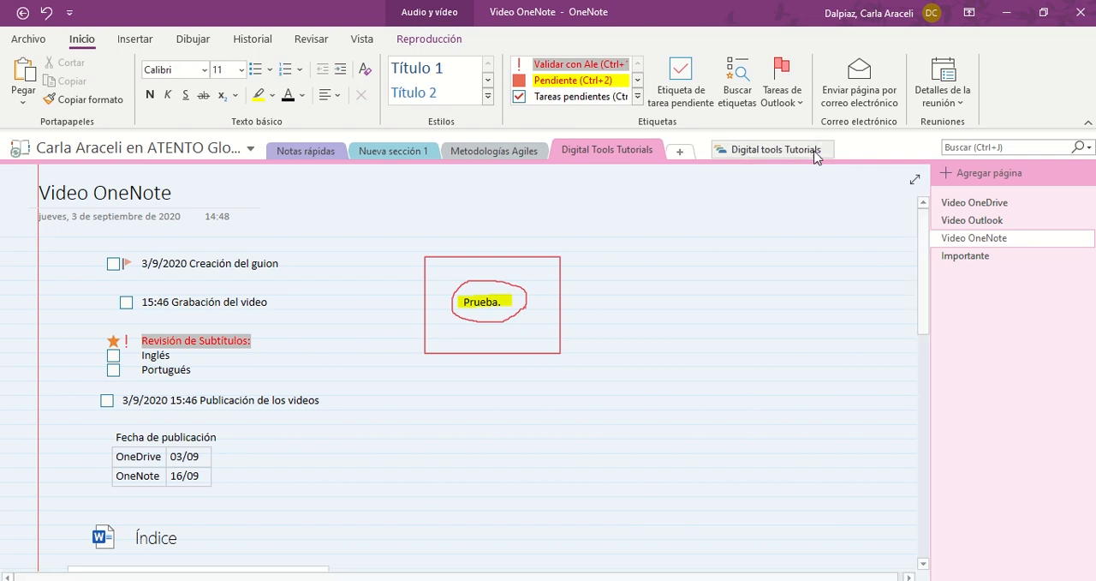
left_click(761, 149)
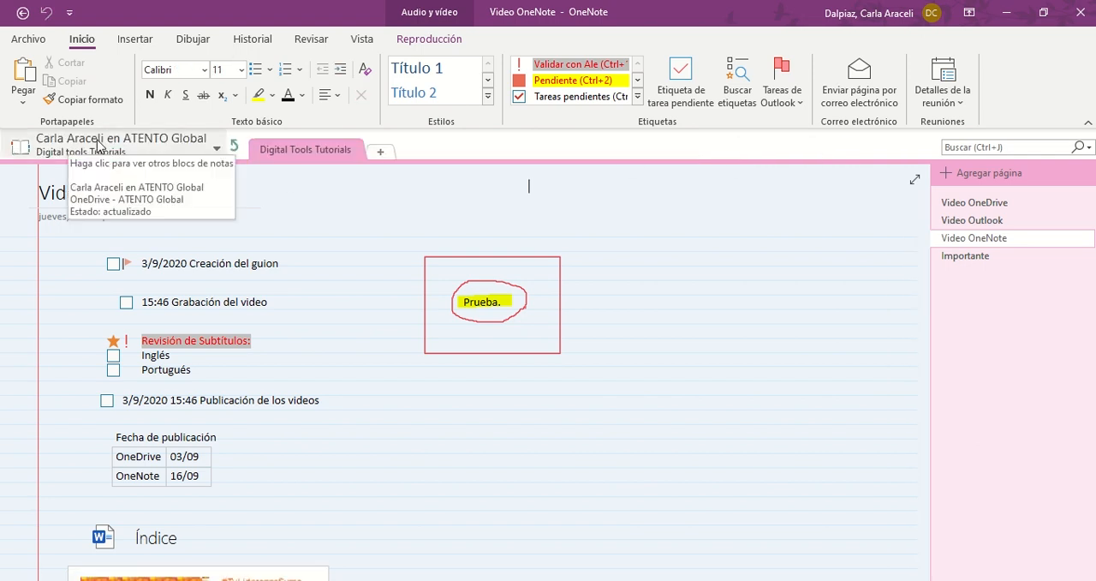
left_click(233, 147)
Protect the Metodologías Agiles section with a password, entering and confirming the section password
left_click(432, 154)
left_click(497, 152)
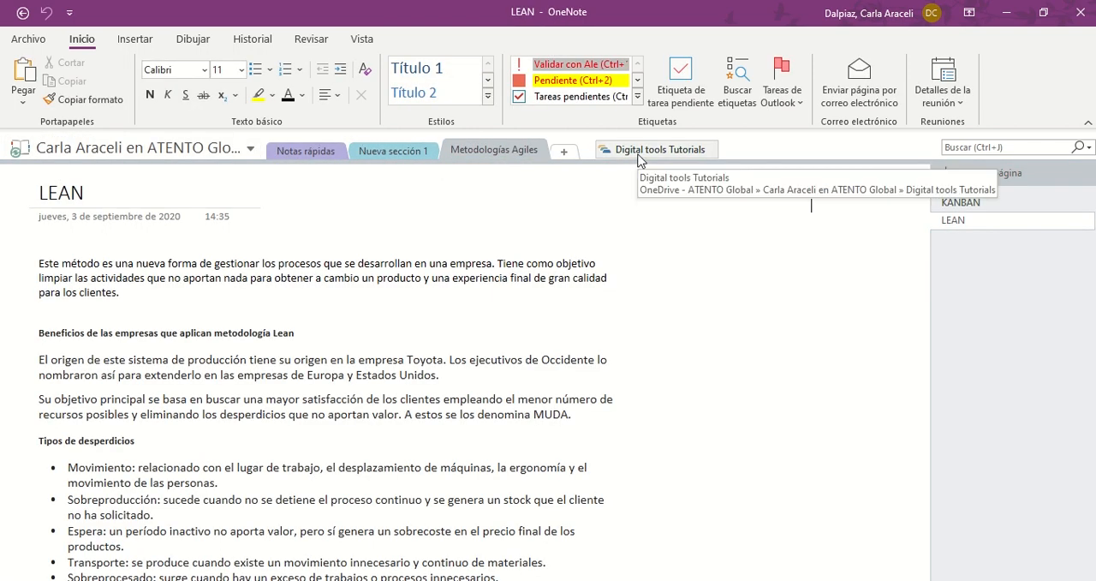
right_click(513, 154)
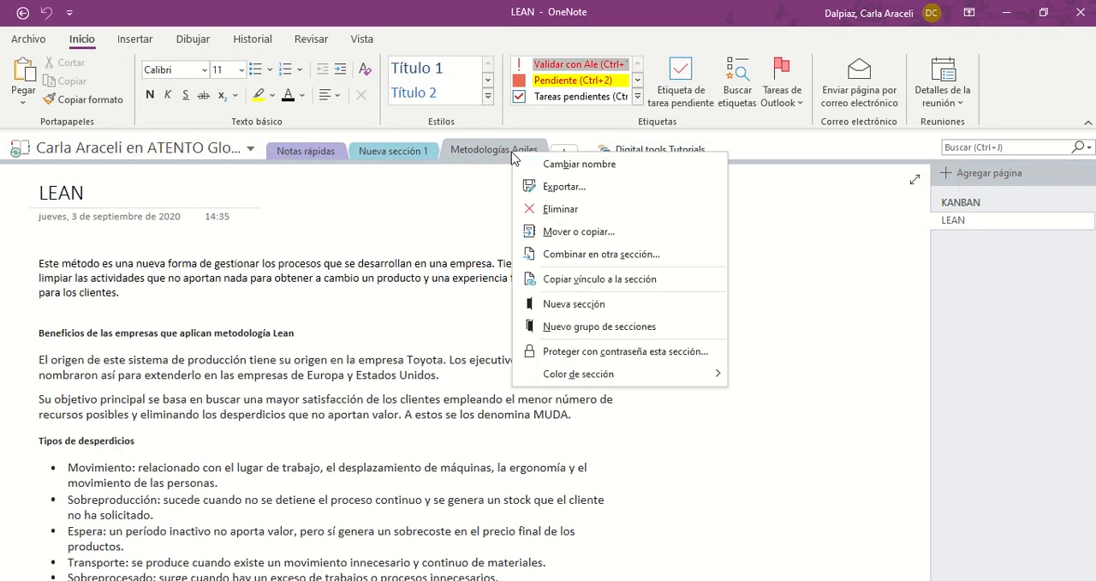
left_click(582, 351)
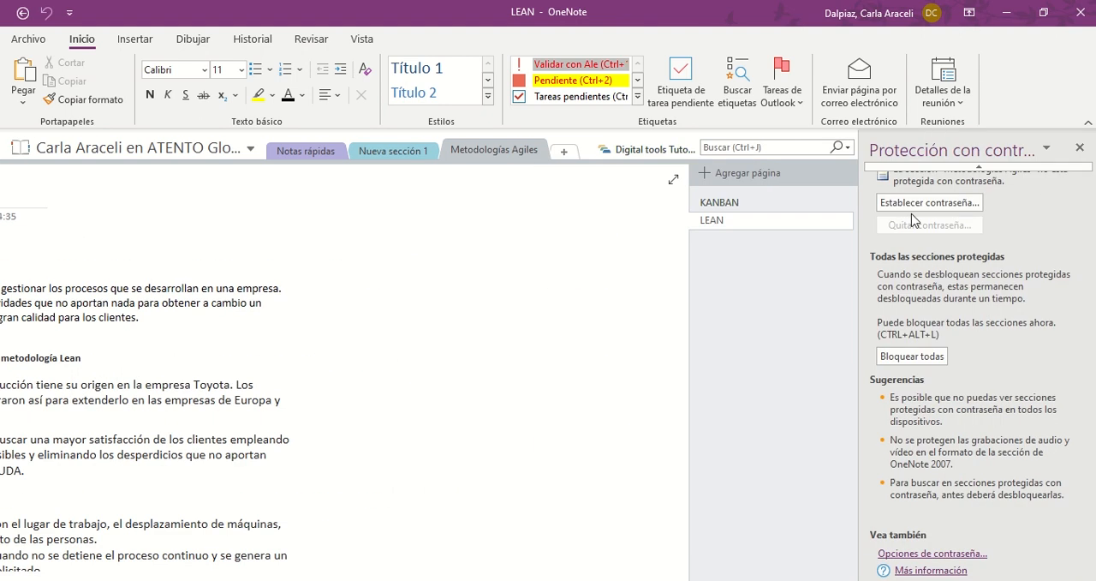
left_click(924, 226)
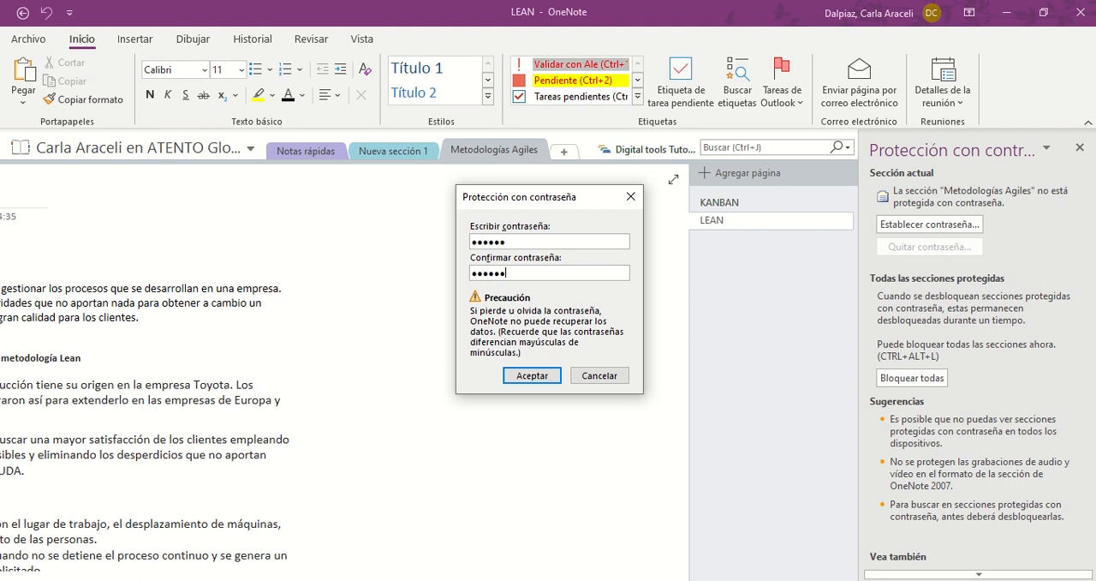
left_click(531, 375)
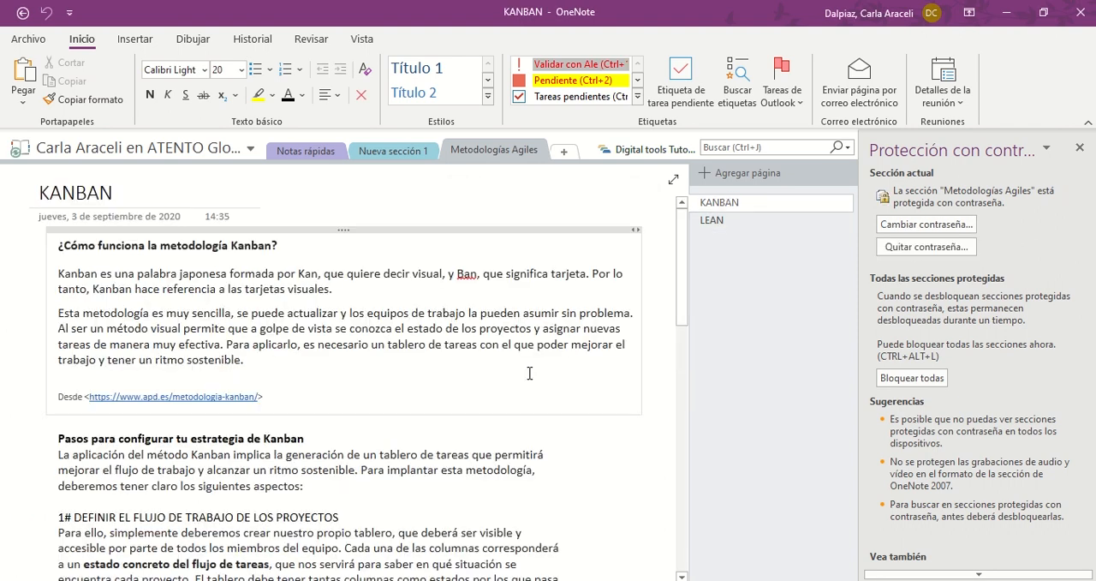
Lock all password-protected sections and look through the unprotected Notas rápidas and Nueva sección 1 sections
left_click(910, 380)
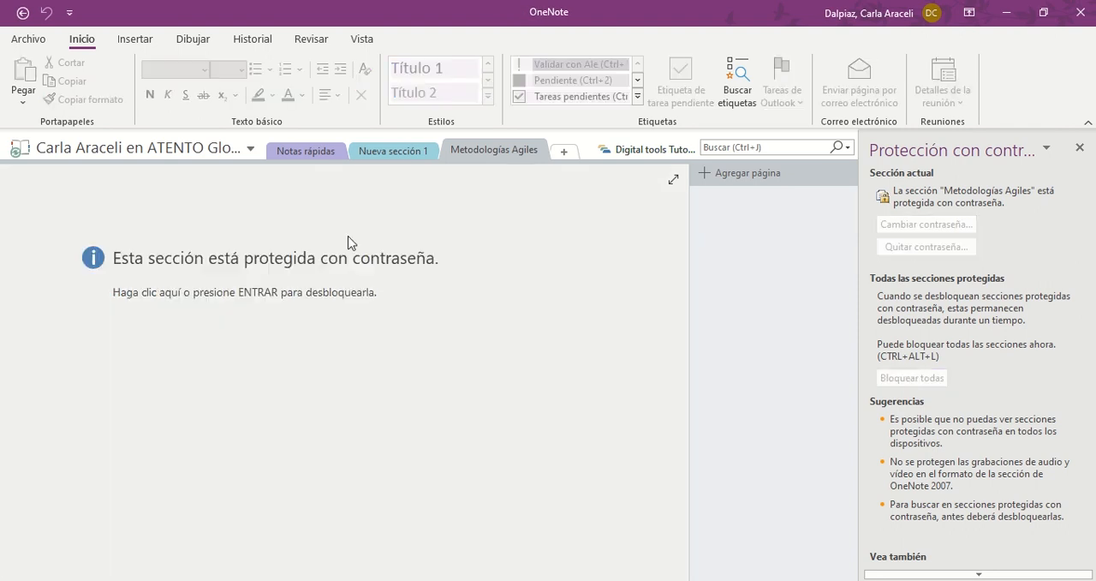
left_click(400, 152)
left_click(305, 151)
left_click(391, 151)
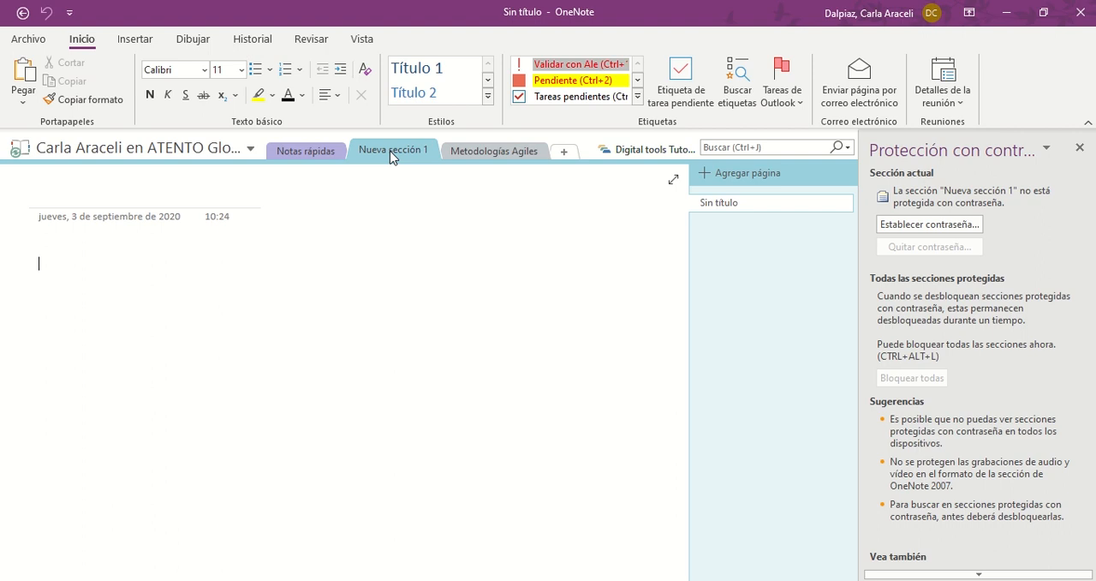
Unlock the Metodologías Agiles section by entering its section password
left_click(481, 150)
left_click(392, 342)
type("******")
key("Return")
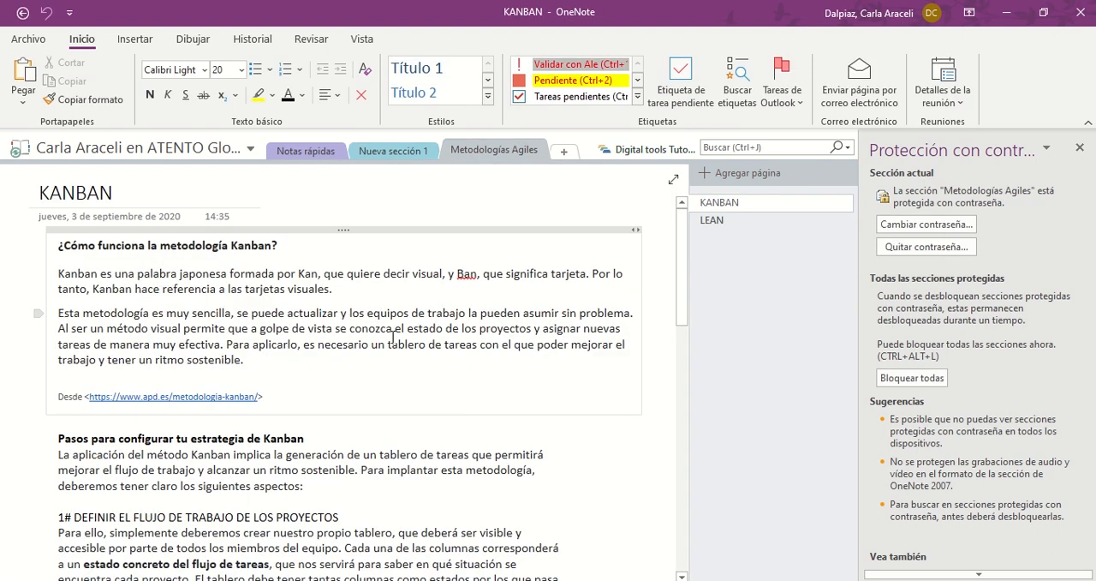
Open the Digital tools Tutorials section group and unlock its section by entering the section password
left_click(659, 149)
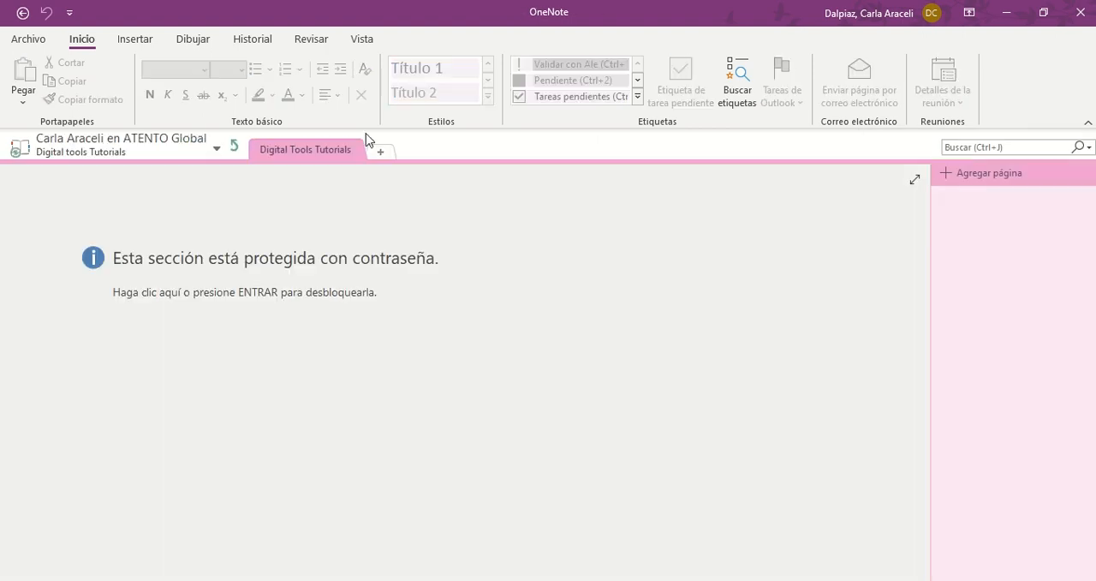
left_click(318, 264)
type("******")
key("Return")
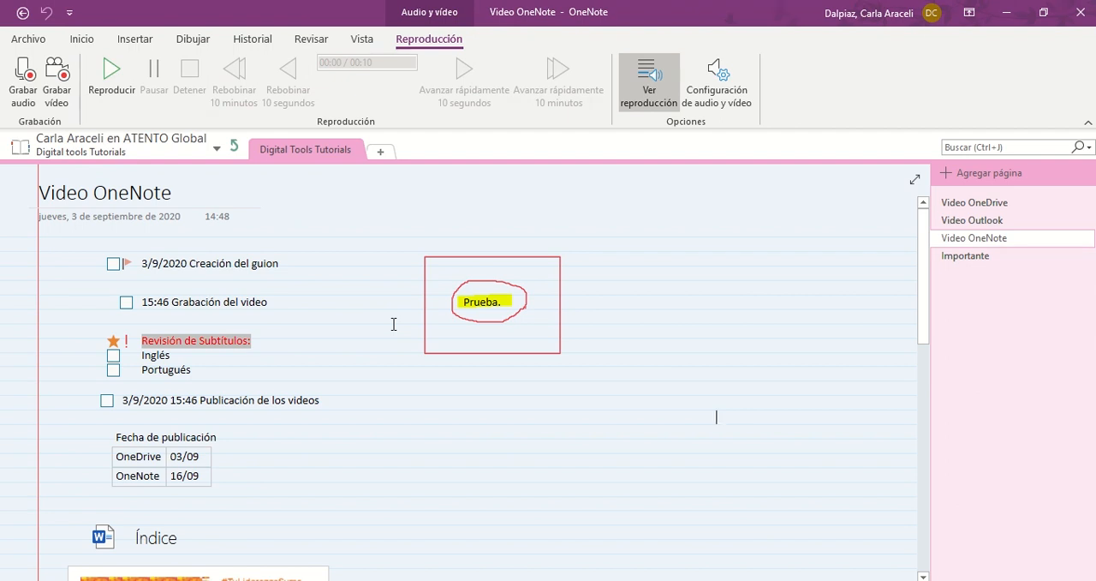
Share the notebook with a colleague, entering the contact's e-mail, the "Puede modificar" permission and a personal message proposing to work together on this project
left_click(29, 38)
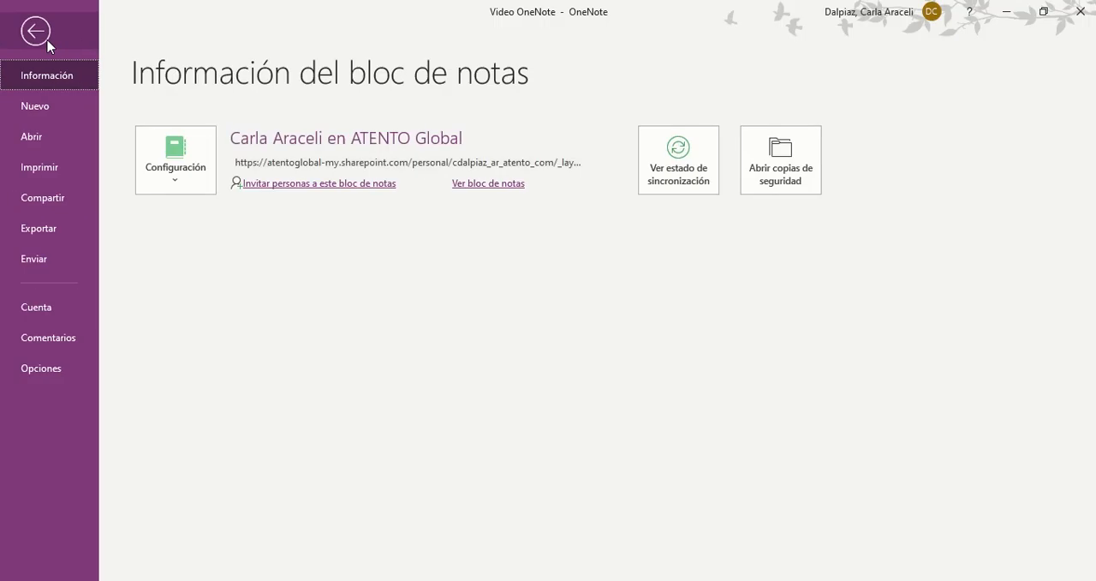
left_click(47, 198)
left_click(520, 215)
type("daniela")
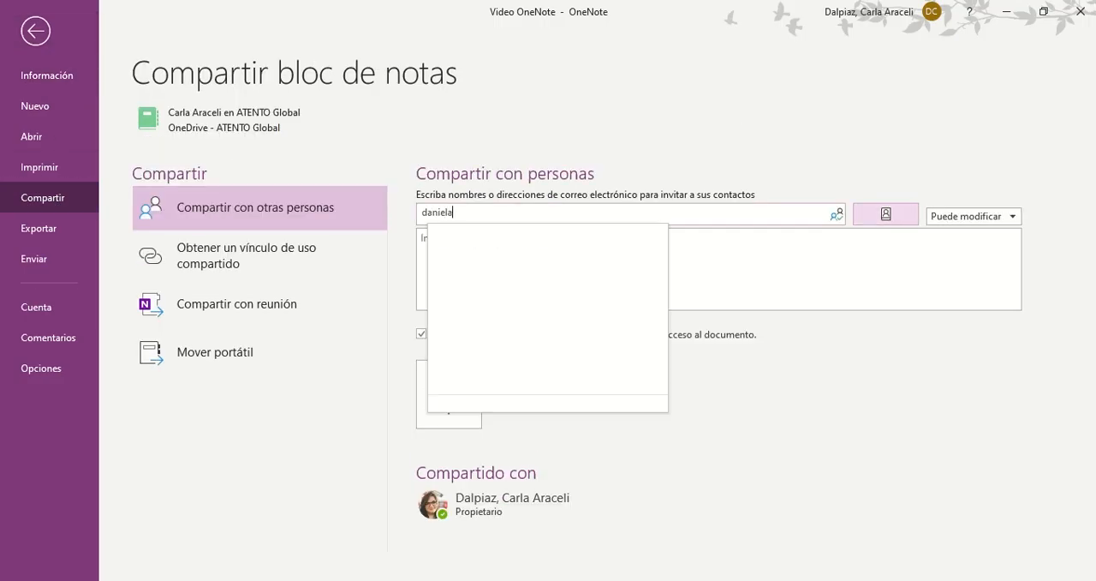
left_click(520, 236)
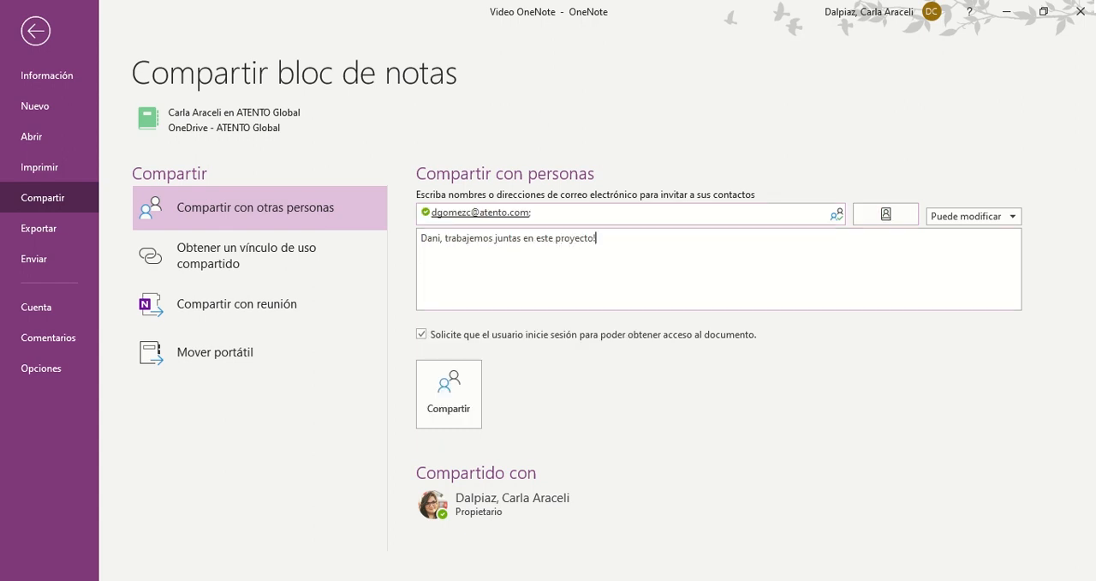
left_click(474, 392)
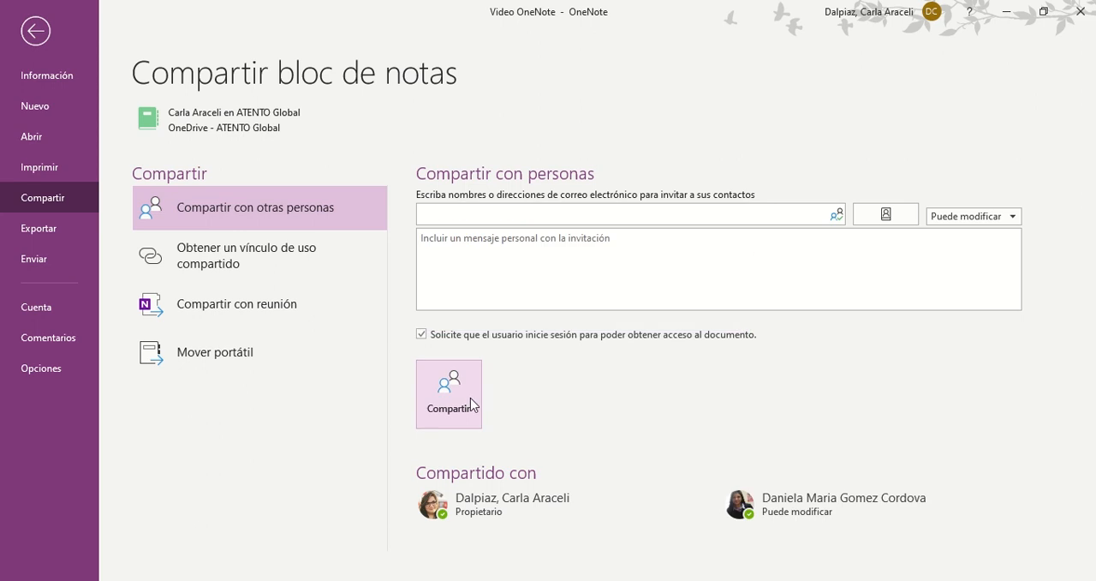
Change the invited colleague's permission to "puede ver", remove that user from the shared notebook and return to the Video OneNote page
right_click(778, 510)
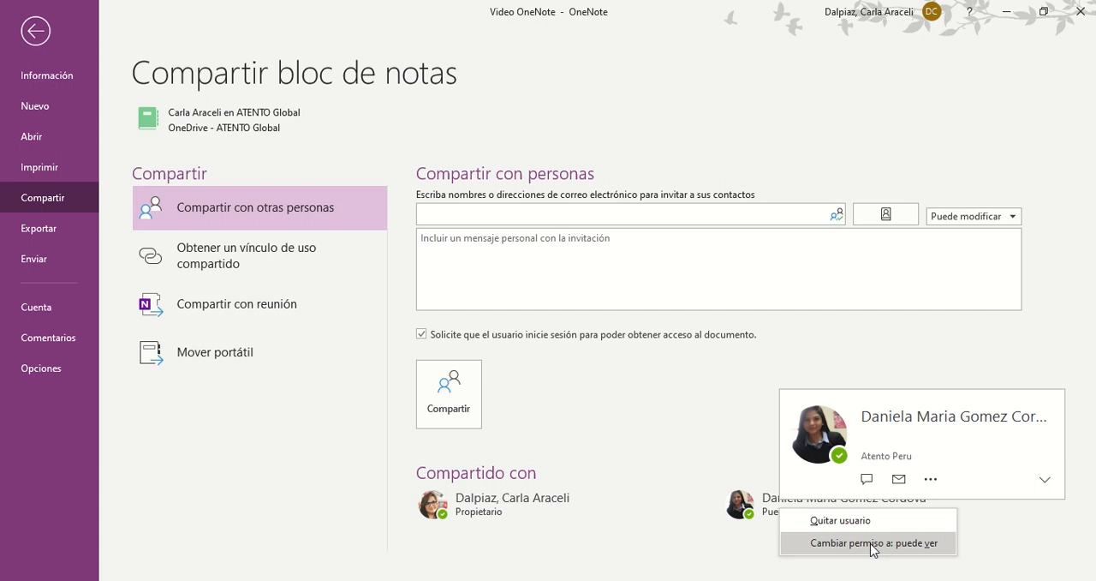
left_click(873, 543)
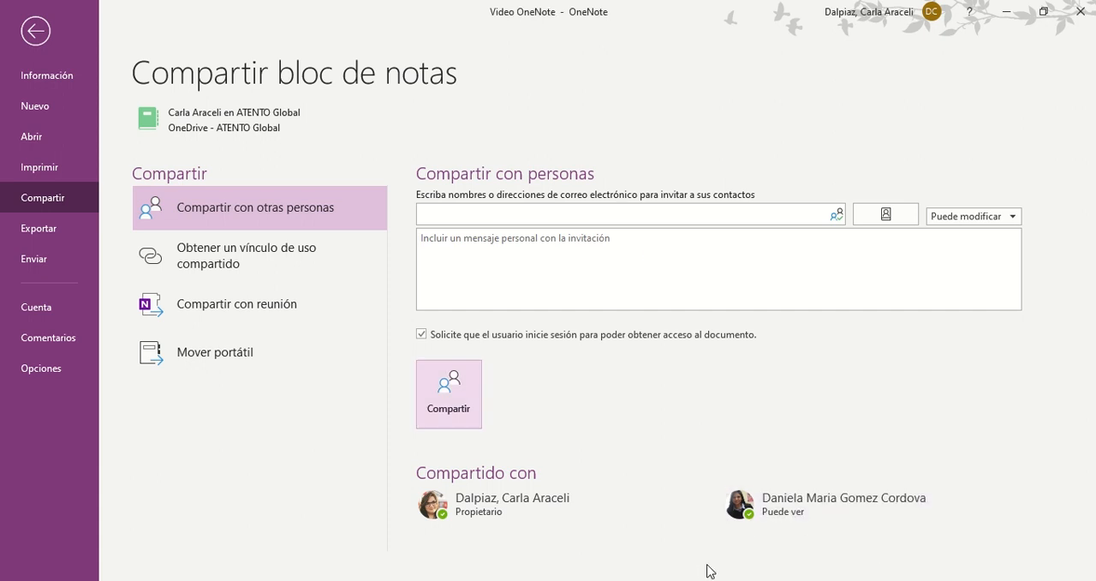
right_click(787, 512)
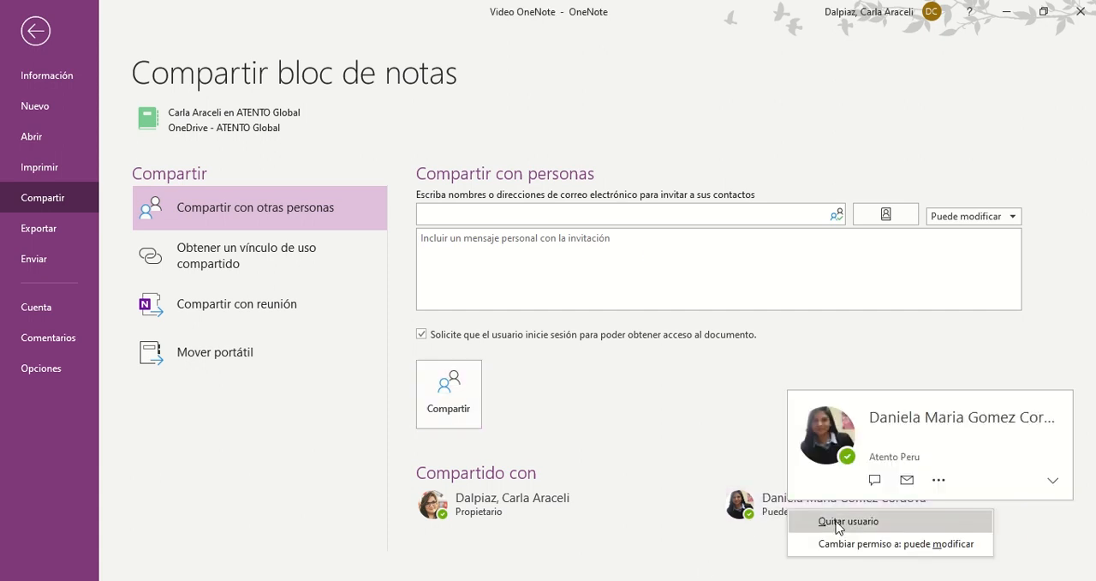
left_click(839, 522)
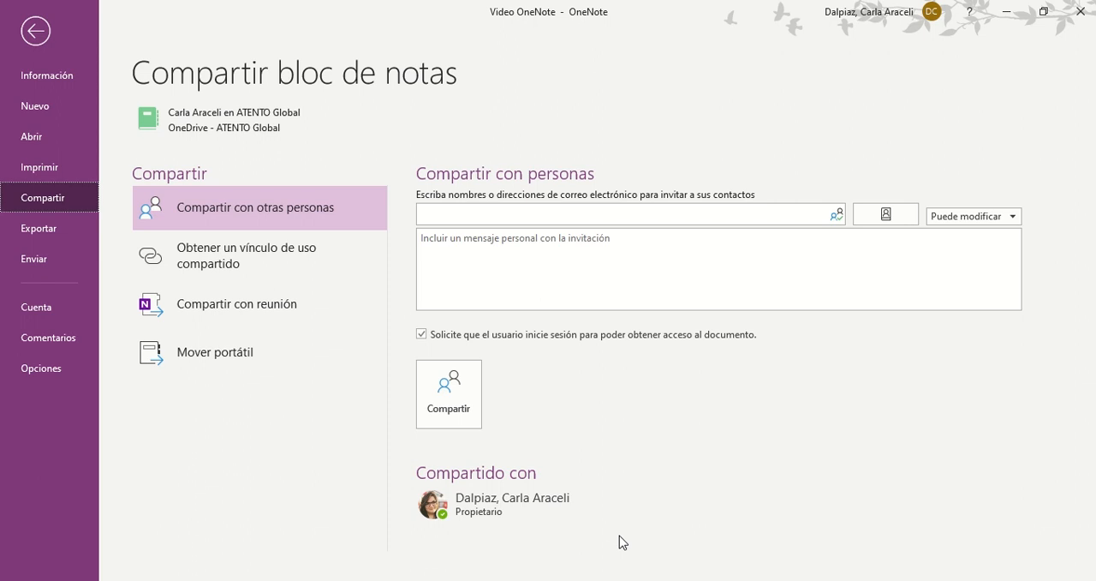
left_click(35, 30)
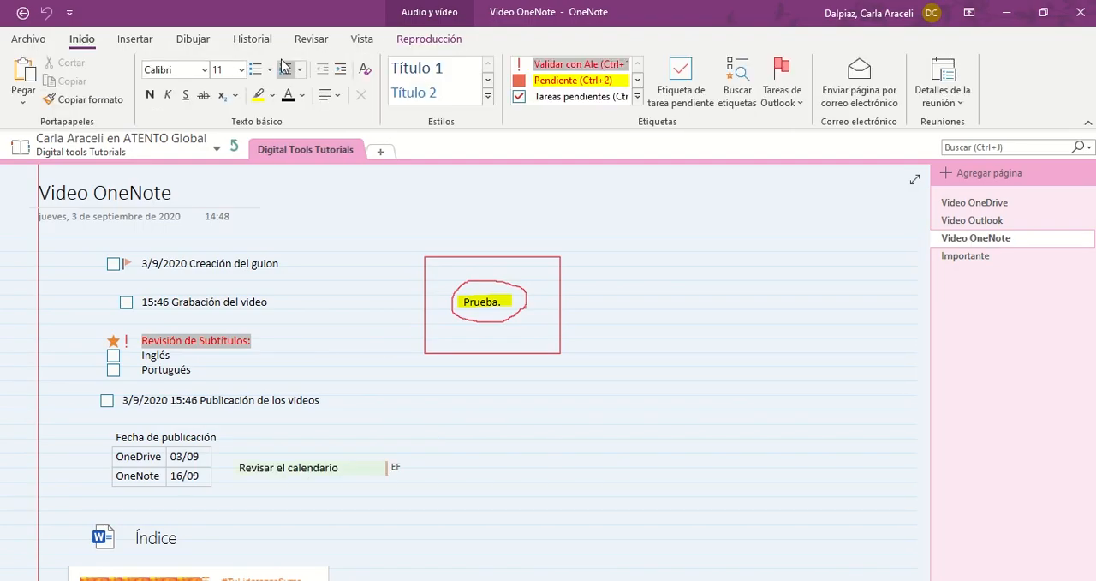
Hide the author initials on the Video OneNote page and show them again
left_click(254, 41)
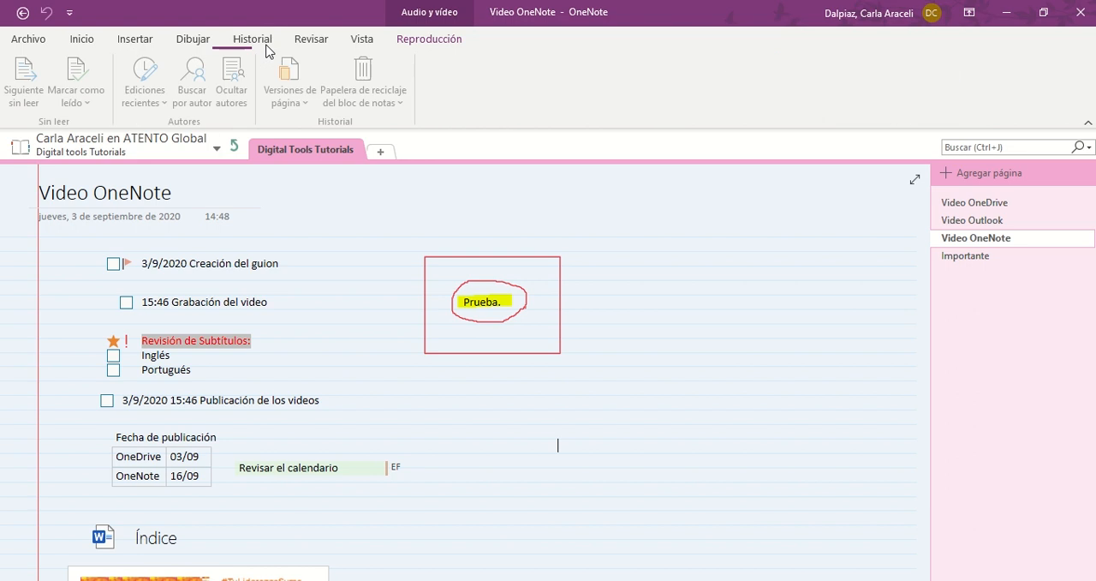
left_click(238, 94)
left_click(238, 95)
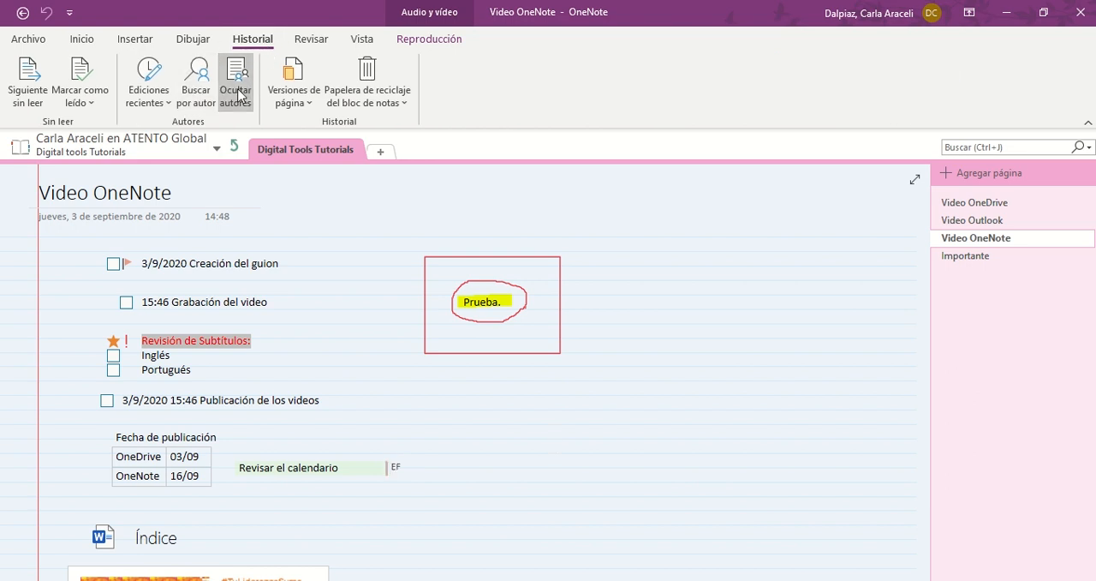
Search the notebook's changes by author, expand and collapse each author's results, and close the search results
left_click(194, 90)
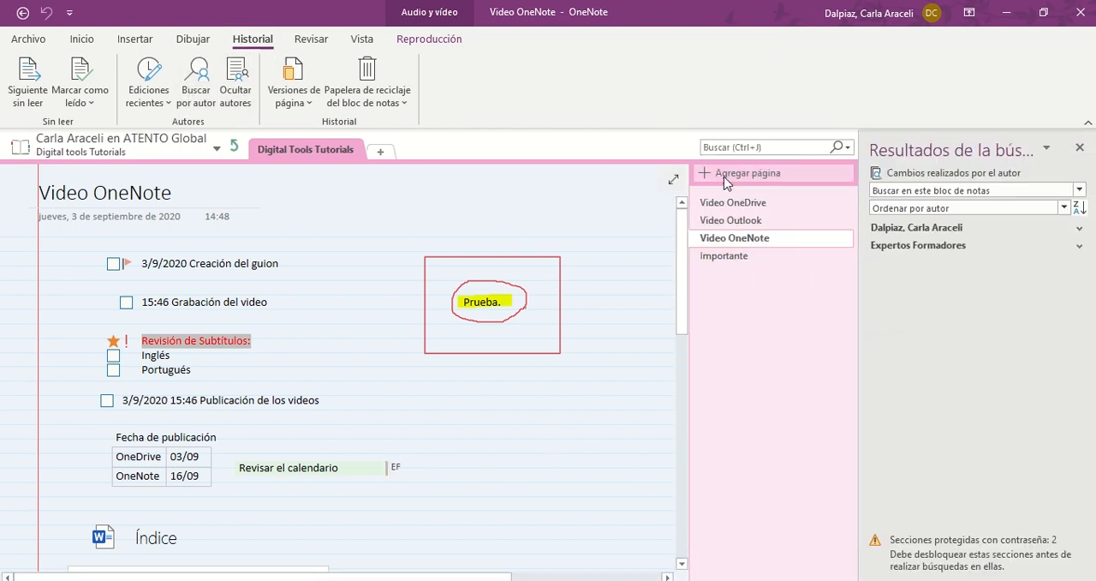
left_click(1079, 230)
left_click(1079, 232)
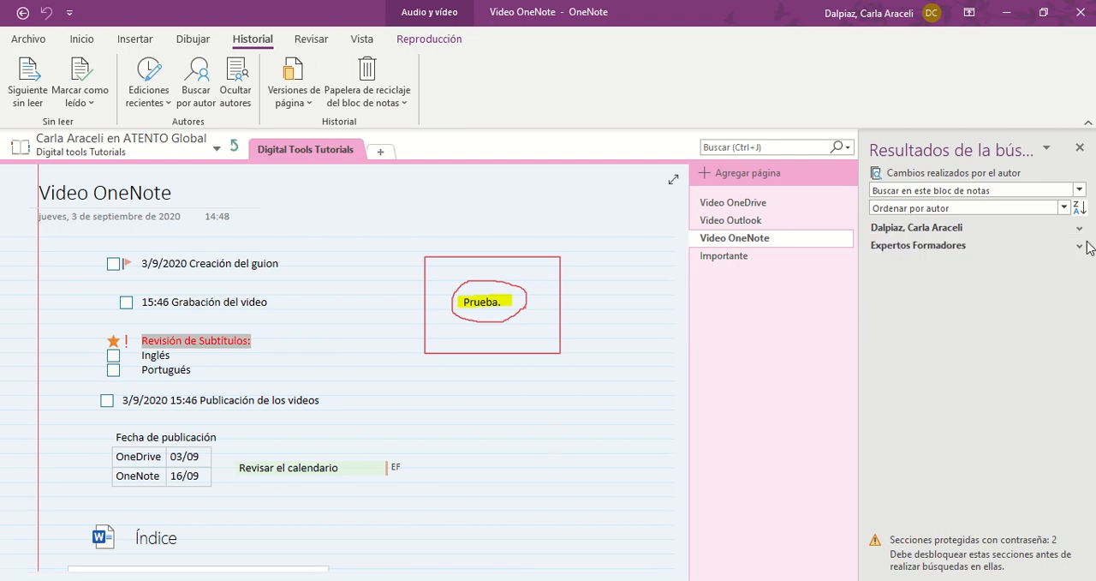
left_click(1080, 248)
left_click(1081, 247)
left_click(1080, 149)
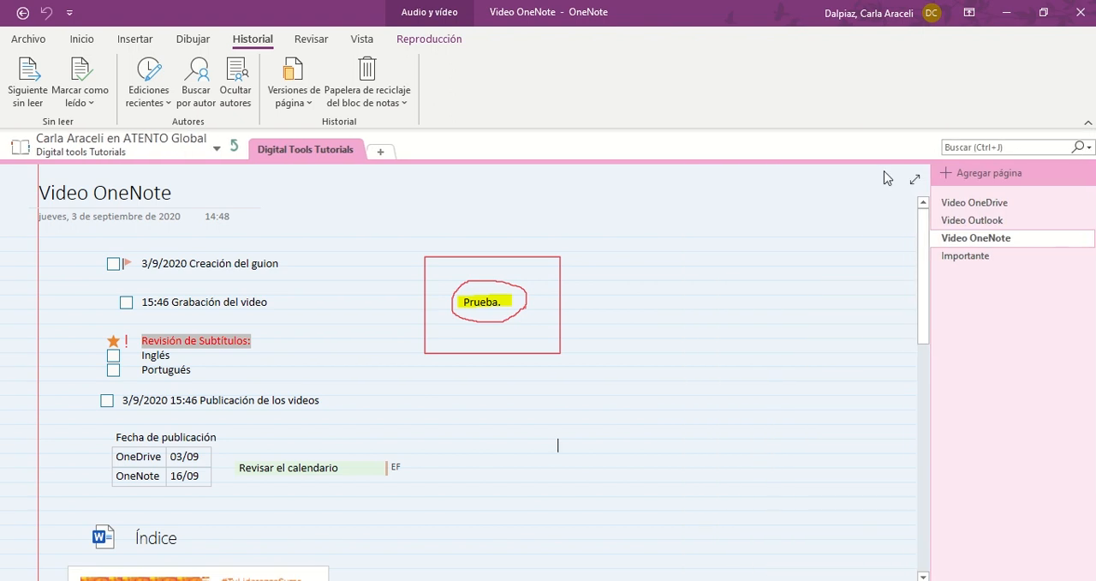